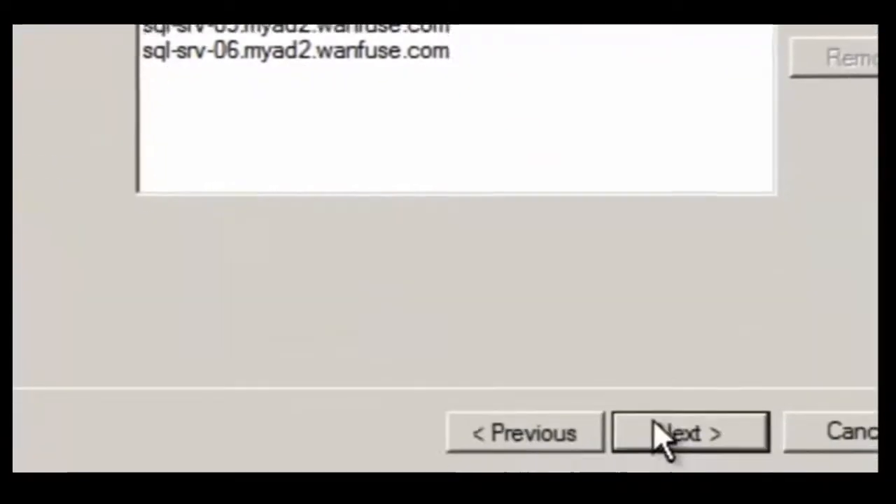
Continue past the server selection and name the new cluster SQL-Cluster-2.
{"action": "left_click", "coordinate": [666, 439]}
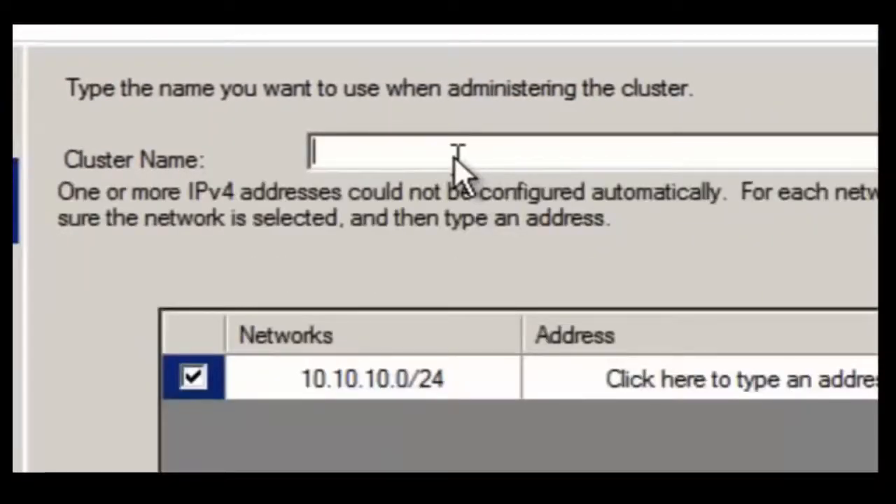
{"action": "type", "text": "SQL-C"}
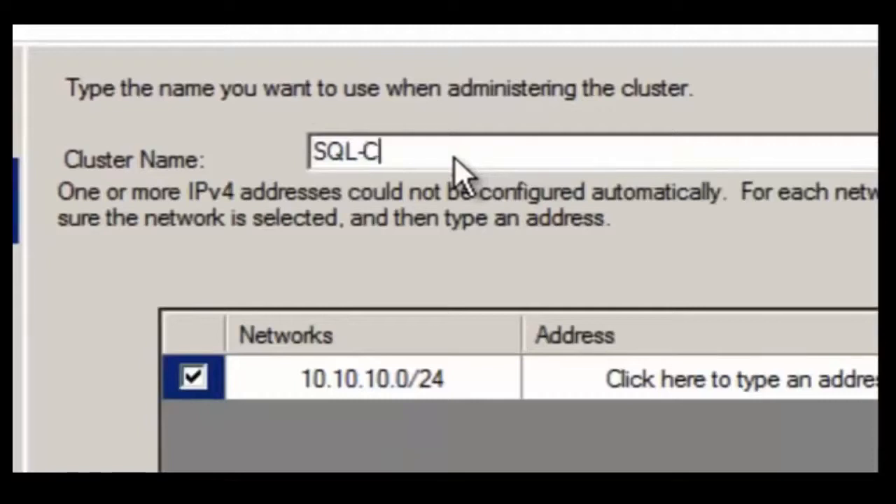
{"action": "type", "text": "luster"}
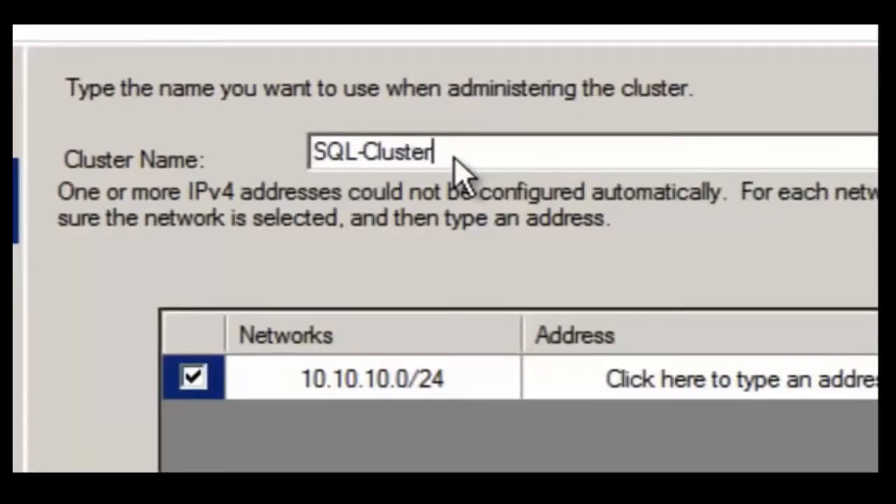
{"action": "type", "text": "-2"}
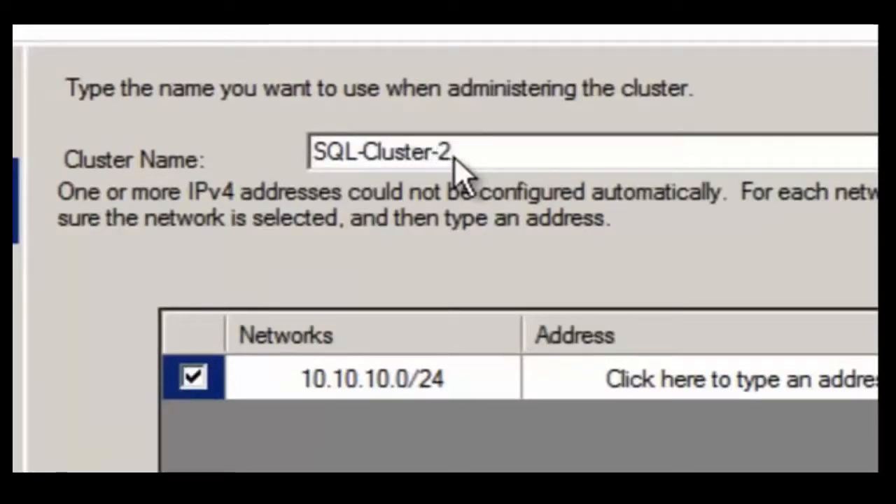
Assign the address 10.10.10.53 to the cluster on network 10.10.10.0/24 and create the cluster.
{"action": "left_click", "coordinate": [631, 385]}
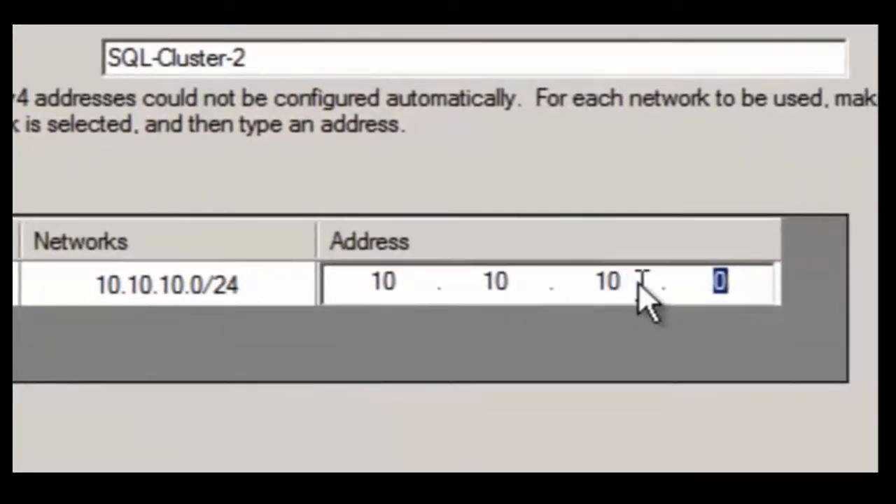
{"action": "type", "text": "53"}
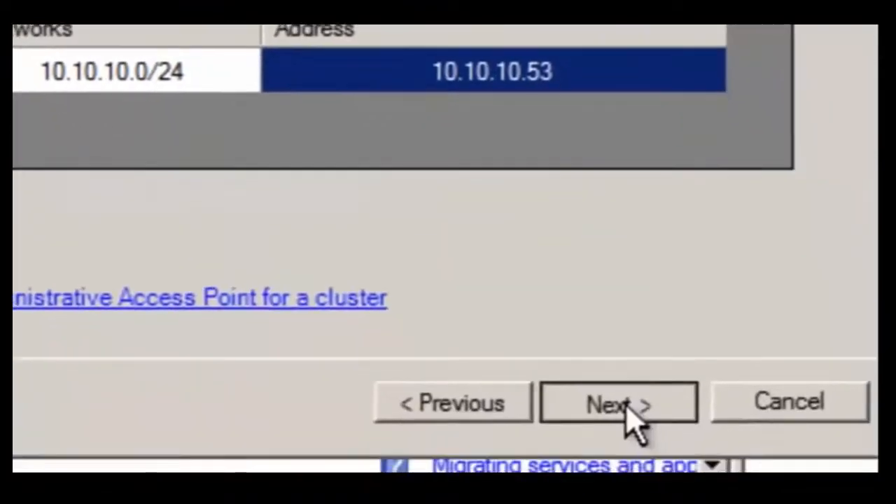
{"action": "left_click", "coordinate": [620, 403]}
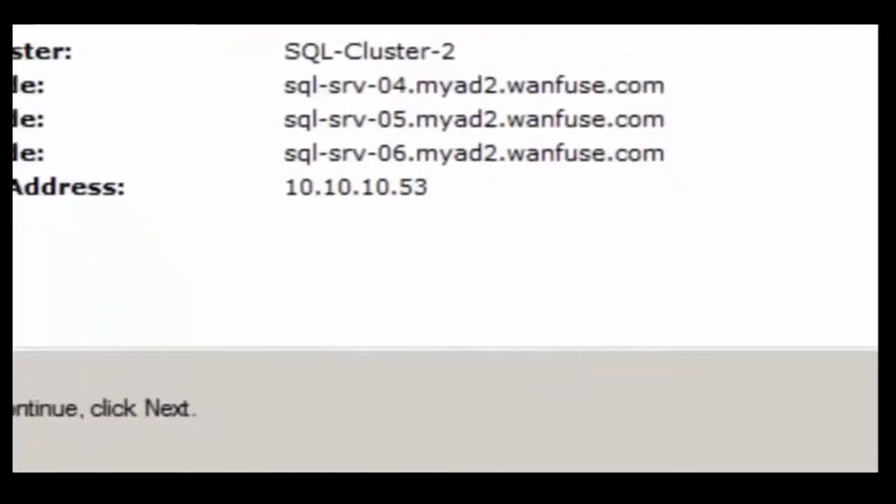
{"action": "left_click", "coordinate": [862, 496]}
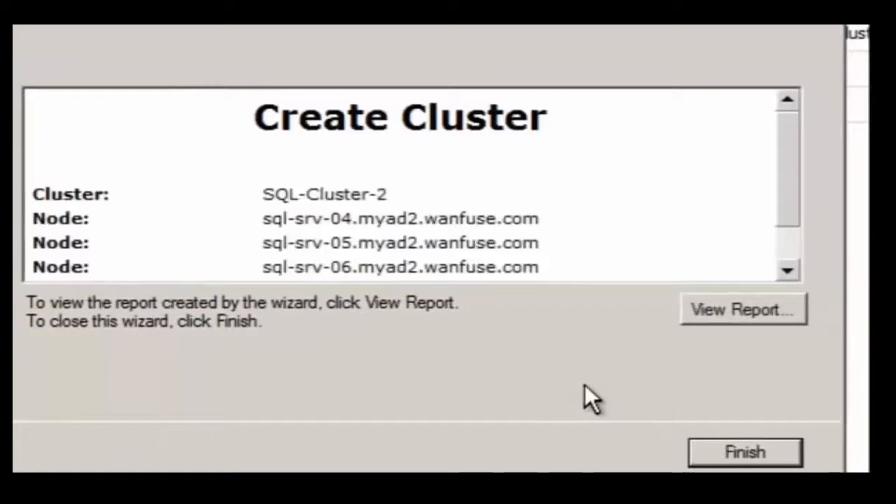
Open the cluster creation report and read it through to the final entries on quorum and completion.
{"action": "left_click", "coordinate": [736, 314]}
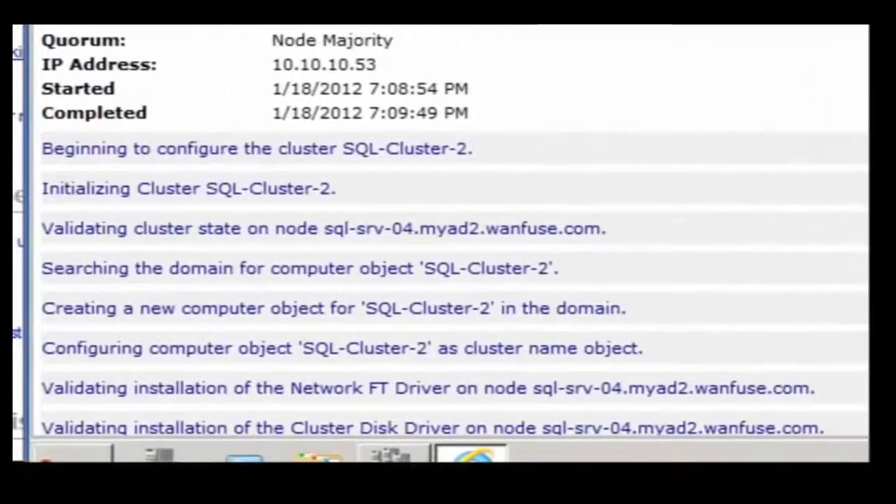
{"action": "scroll", "coordinate": [456, 232], "scroll_direction": "down", "scroll_amount": 3}
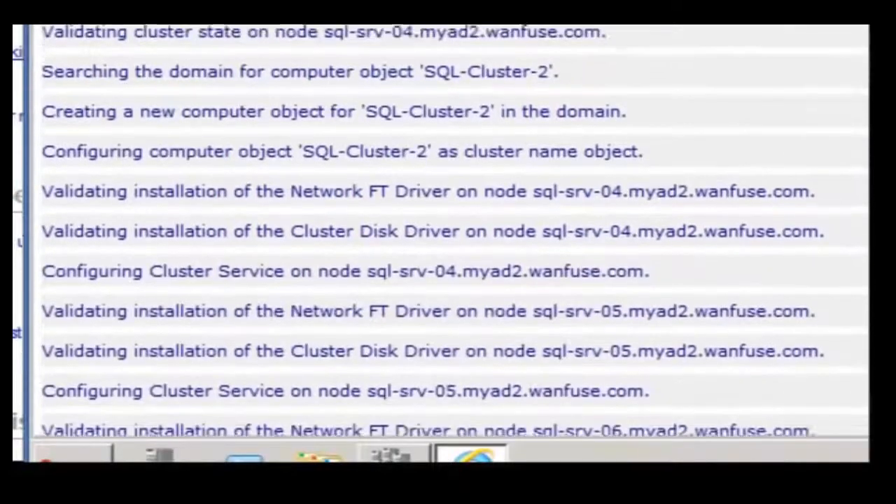
{"action": "scroll", "coordinate": [455, 231], "scroll_direction": "down", "scroll_amount": 15}
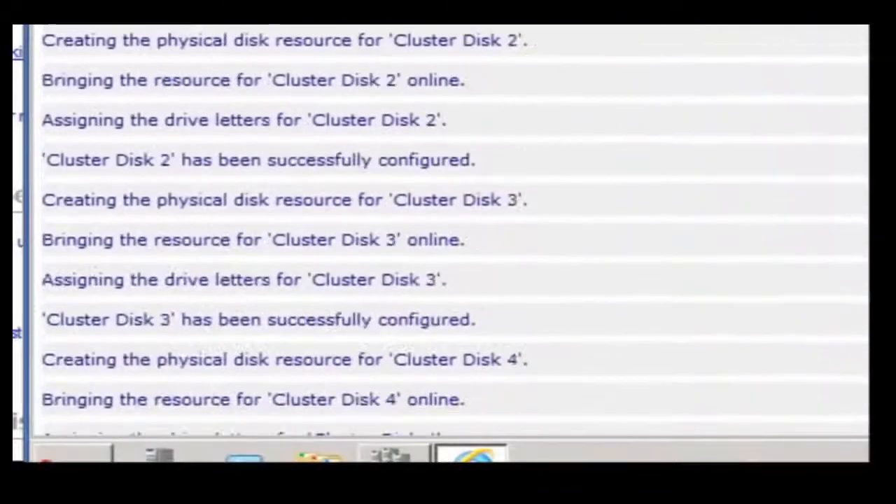
{"action": "scroll", "coordinate": [455, 231], "scroll_direction": "down", "scroll_amount": 3}
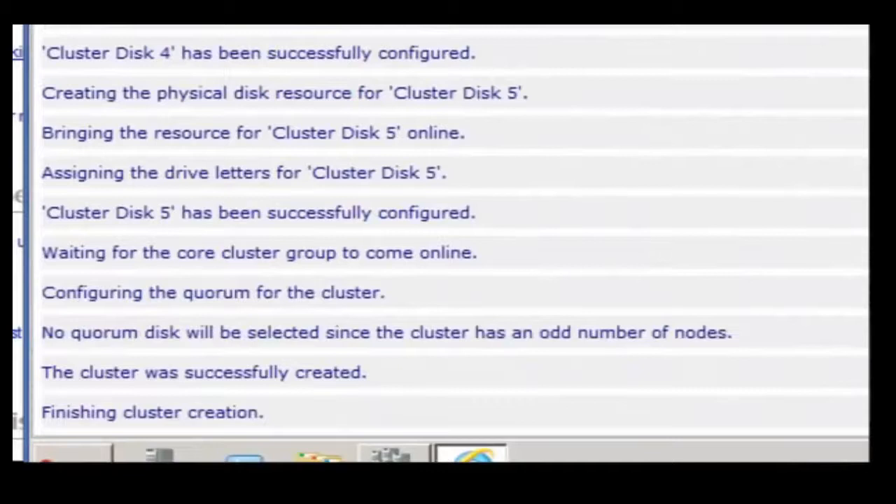
{"action": "left_click_drag", "start_coordinate": [361, 373], "coordinate": [62, 378]}
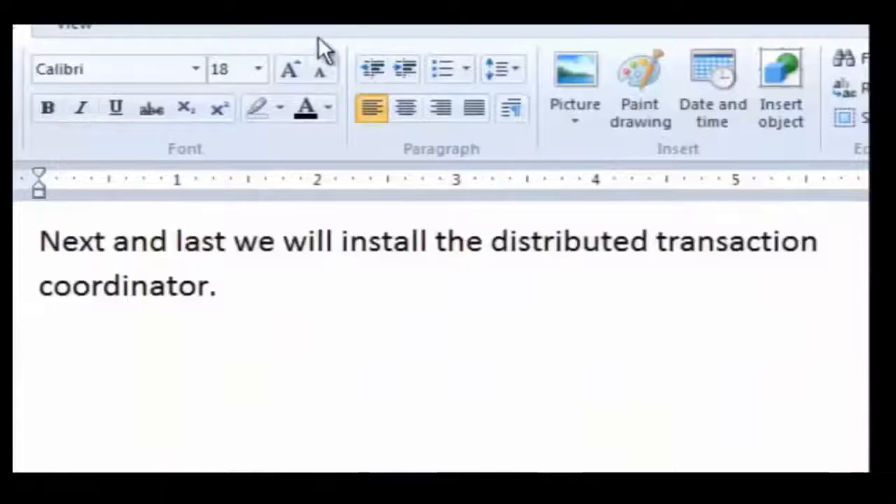
{"action": "left_click", "coordinate": [21, 247]}
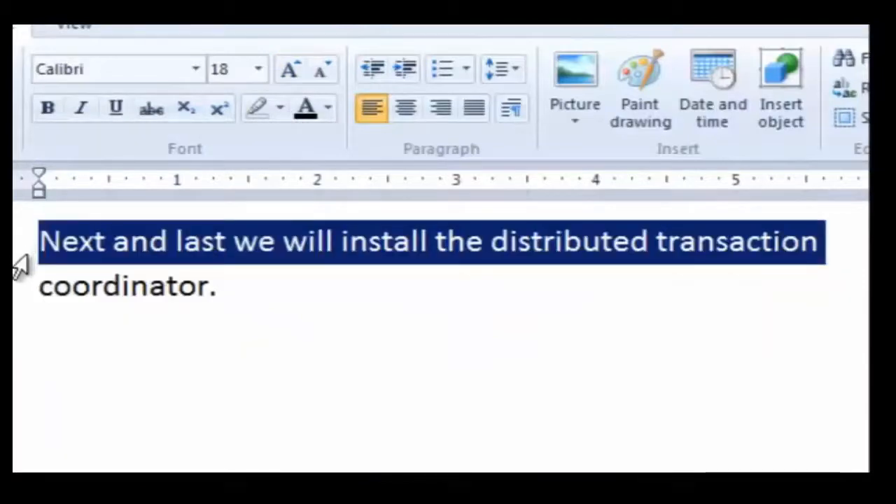
{"action": "left_click", "coordinate": [17, 292]}
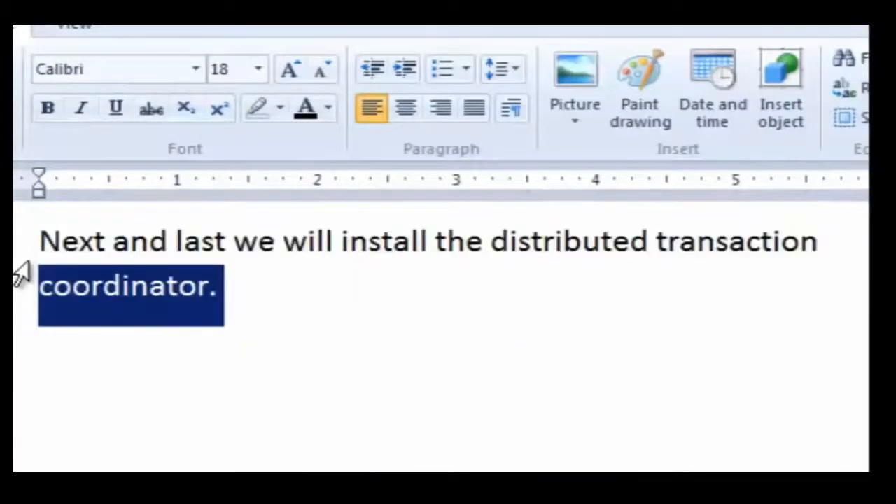
{"action": "left_click_drag", "start_coordinate": [19, 249], "coordinate": [18, 301]}
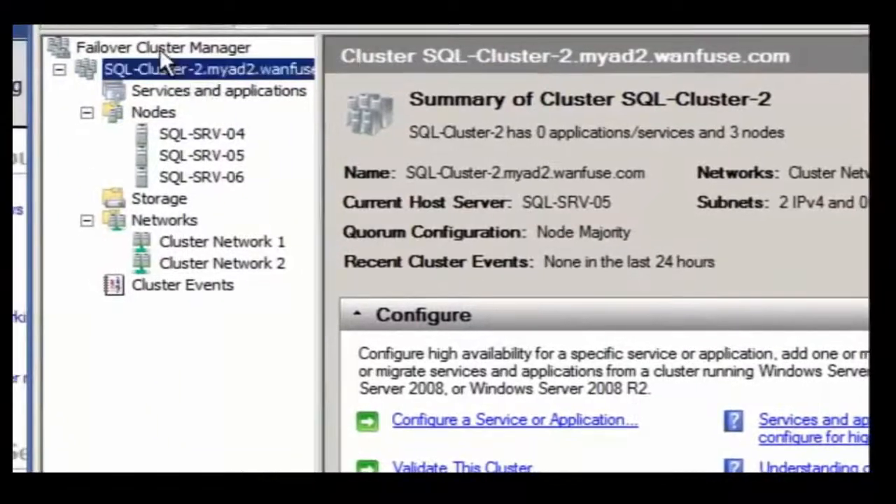
Start configuring a service or application on SQL-Cluster-2 and choose Distributed Transaction Coordinator (DTC).
{"action": "left_click", "coordinate": [160, 48]}
{"action": "right_click", "coordinate": [154, 63]}
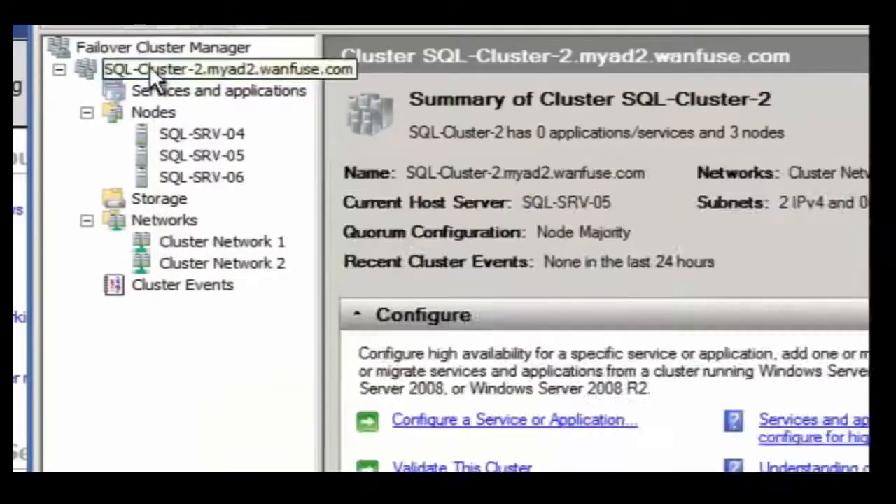
{"action": "right_click", "coordinate": [150, 66]}
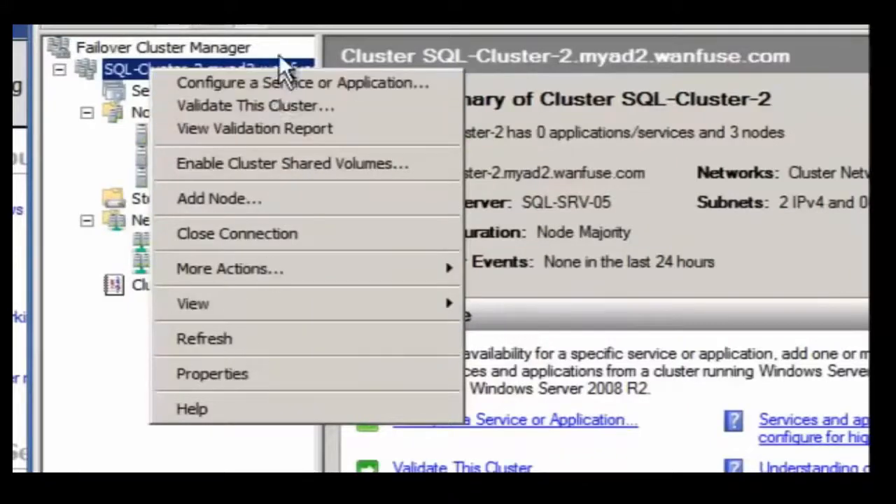
{"action": "left_click", "coordinate": [277, 83]}
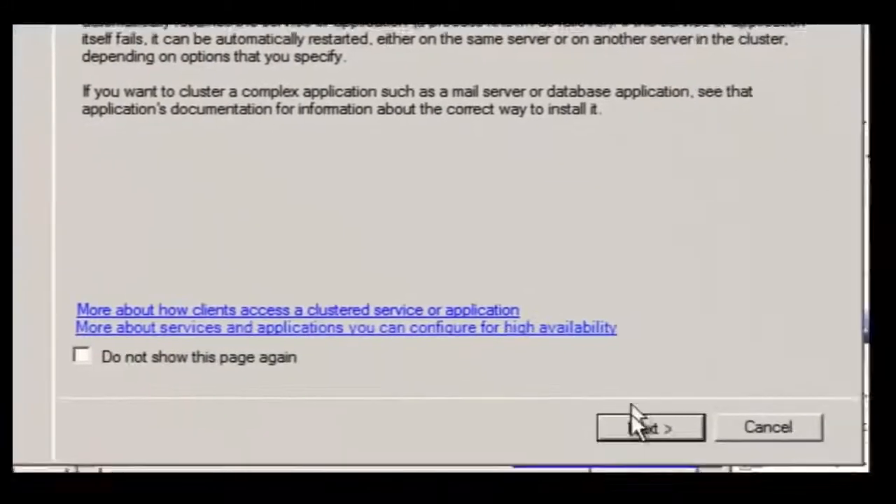
{"action": "left_click", "coordinate": [630, 422]}
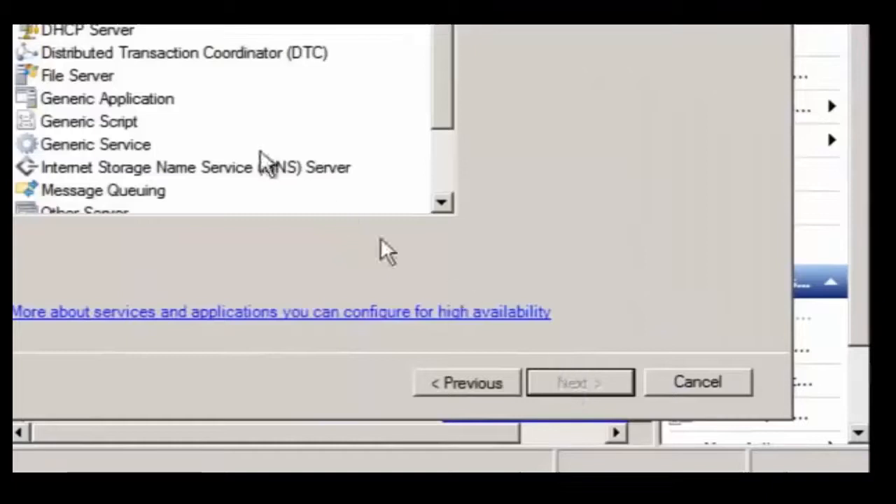
{"action": "left_click", "coordinate": [94, 56]}
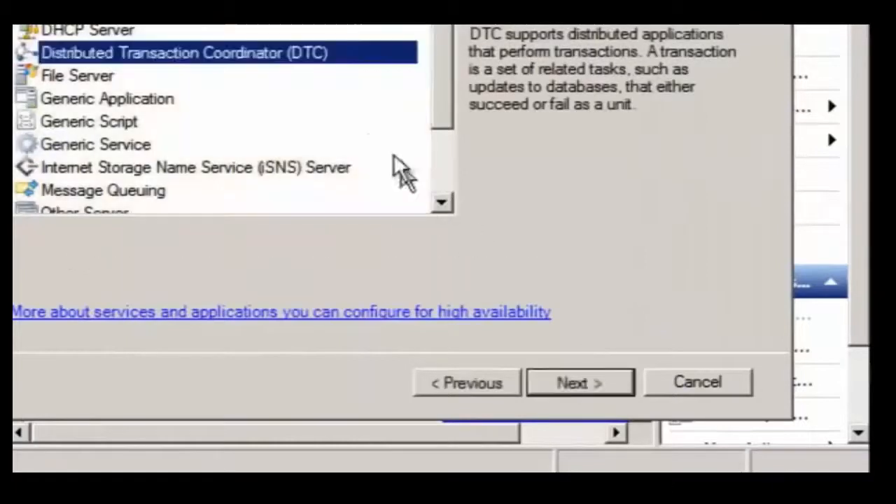
{"action": "left_click", "coordinate": [578, 383]}
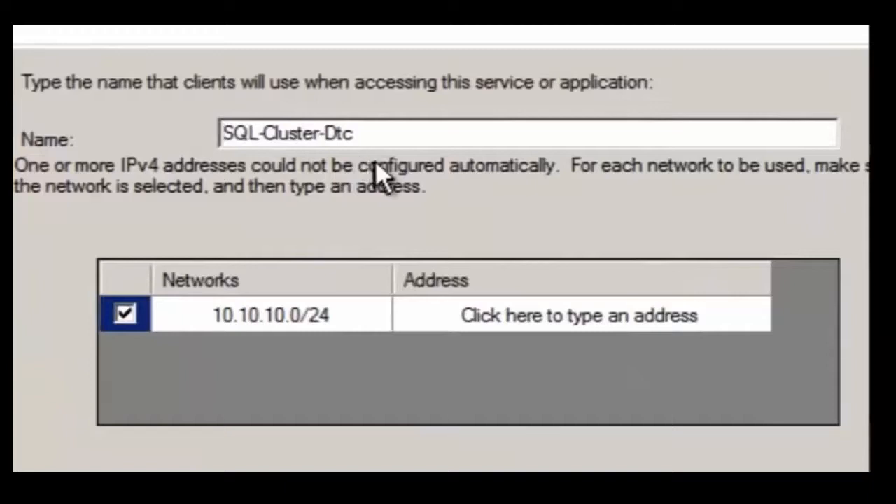
Keep the service name SQL-Cluster-Dtc and assign it the address 10.10.10.54 on network 10.10.10.0/24.
{"action": "left_click", "coordinate": [472, 317]}
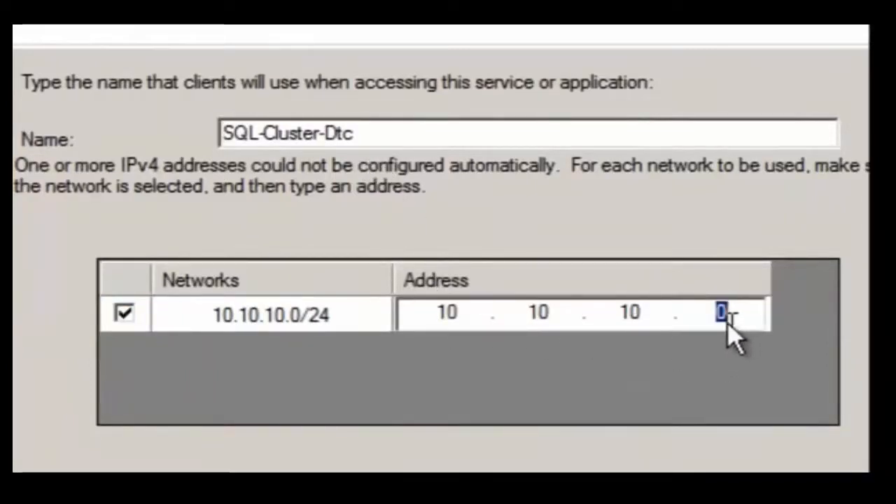
{"action": "type", "text": "54"}
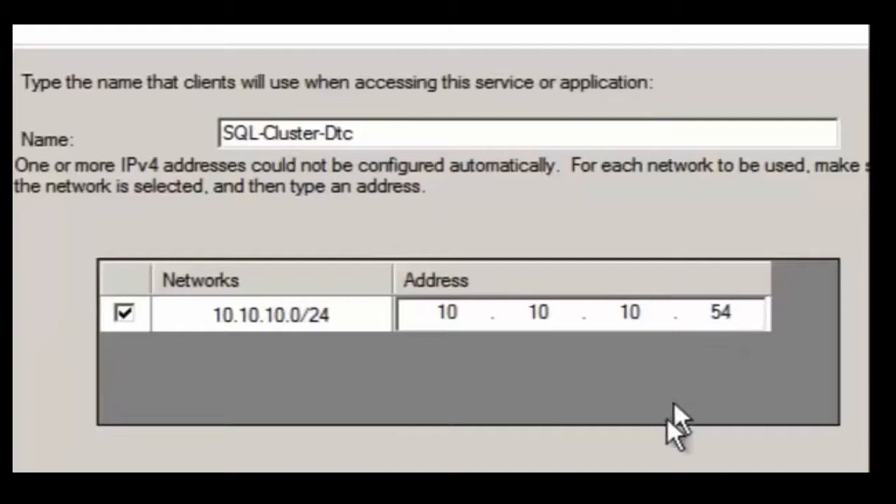
{"action": "left_click", "coordinate": [703, 490]}
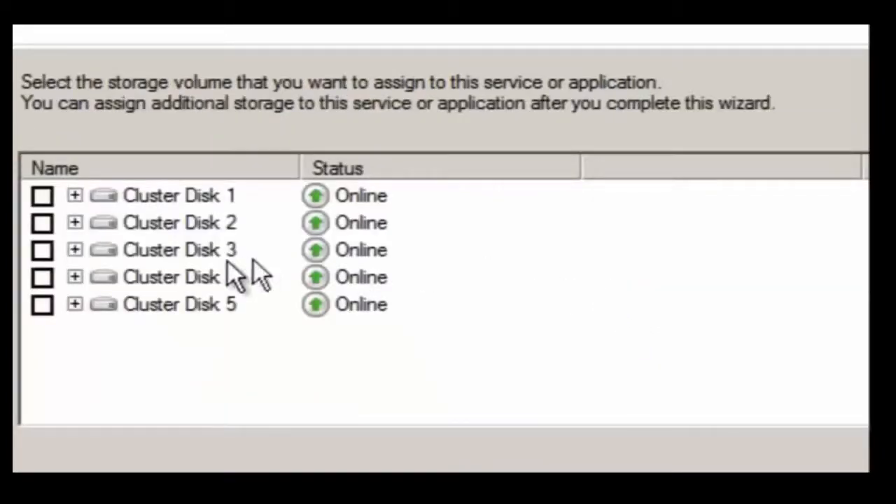
Assign Cluster Disk 1 to the DTC service, complete its configuration, and select SQL-Cluster-Dtc under the cluster's services.
{"action": "left_click", "coordinate": [42, 196]}
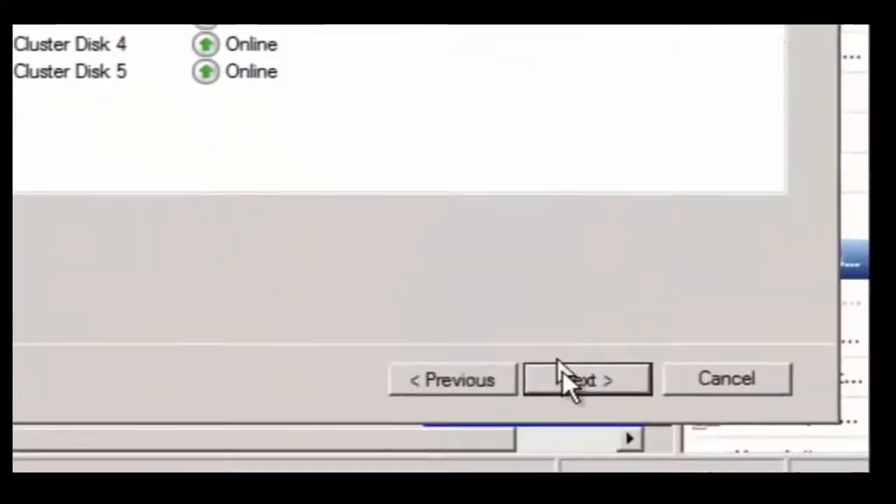
{"action": "left_click", "coordinate": [575, 383]}
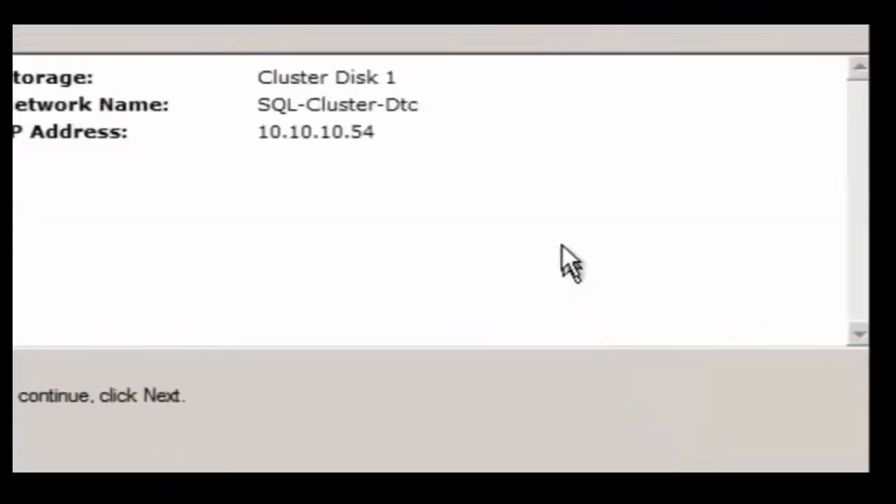
{"action": "left_click", "coordinate": [620, 382]}
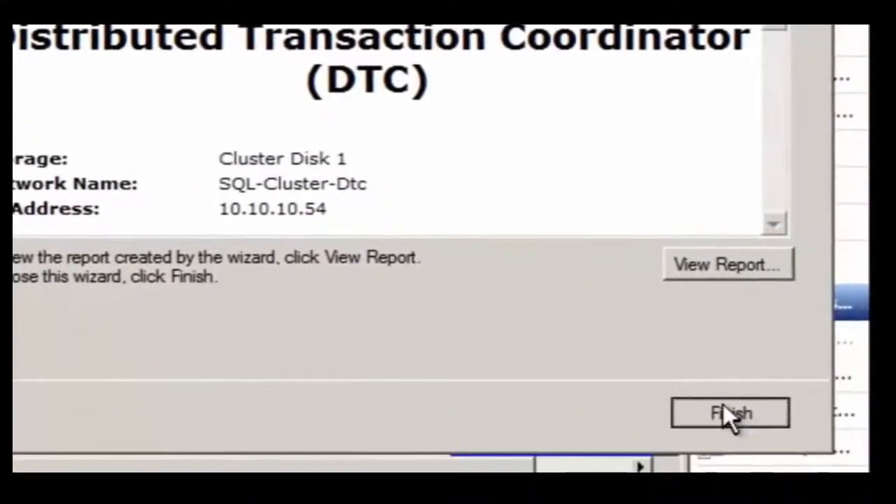
{"action": "left_click", "coordinate": [728, 416]}
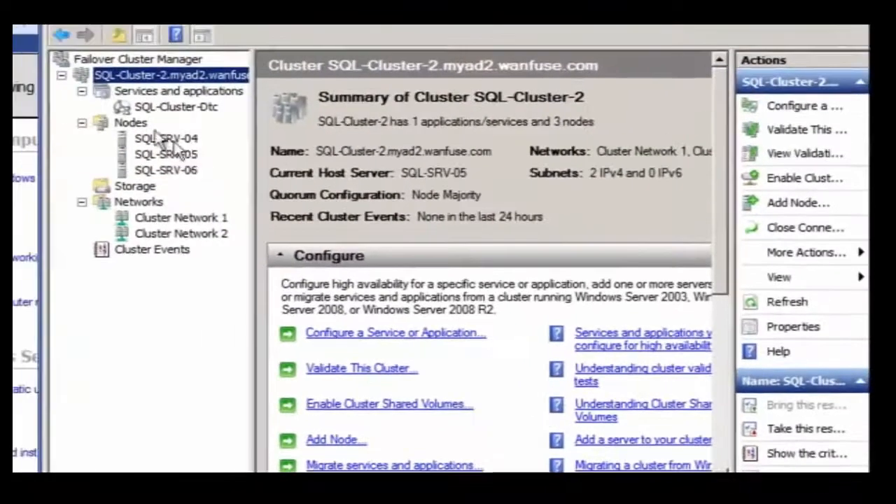
{"action": "left_click", "coordinate": [155, 108]}
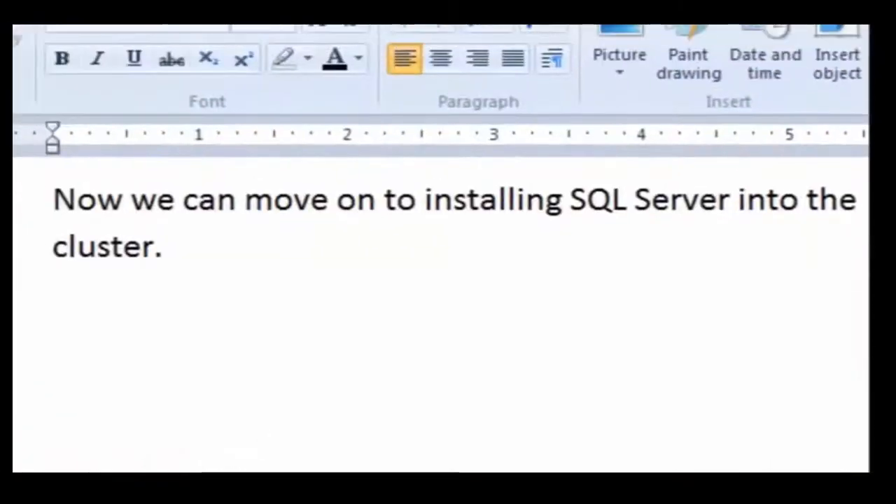
{"action": "left_click", "coordinate": [24, 214]}
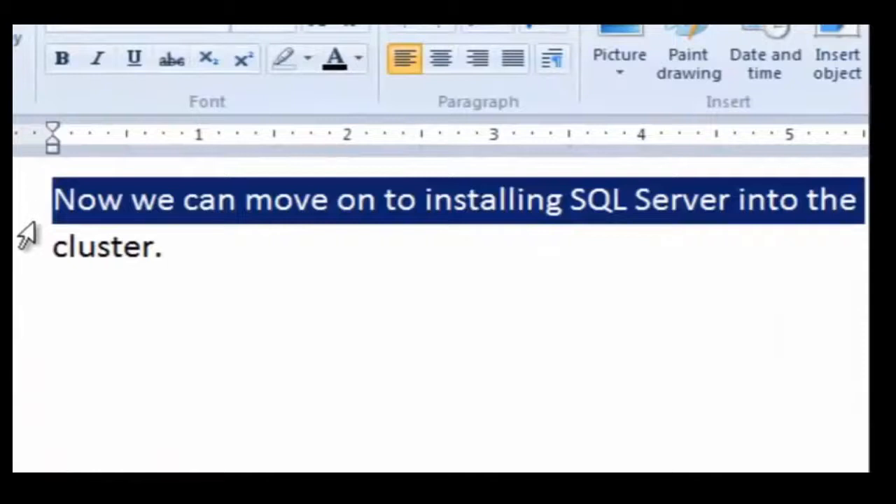
{"action": "left_click", "coordinate": [28, 262]}
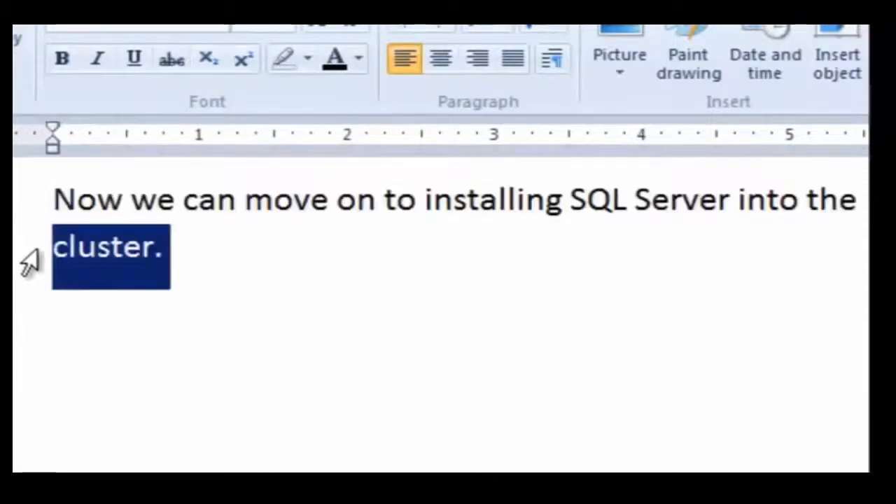
{"action": "left_click_drag", "start_coordinate": [33, 215], "coordinate": [32, 256]}
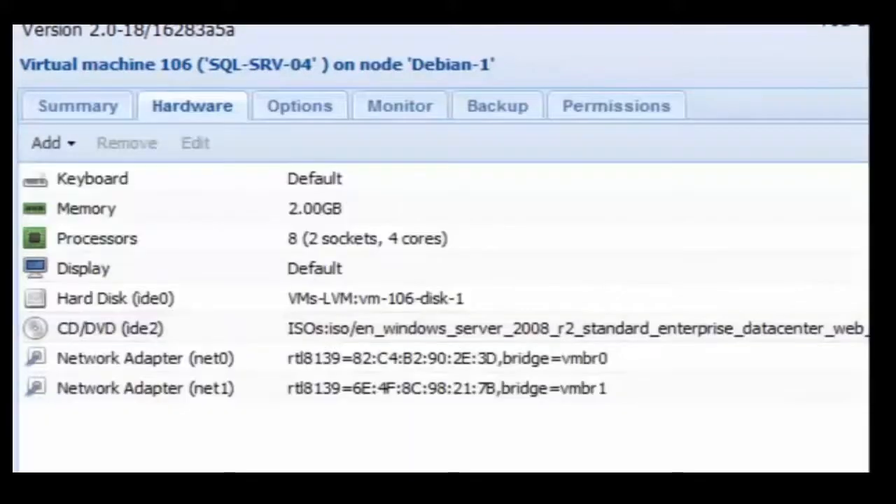
Change the CD/DVD (ide2) image of virtual machine 106 (SQL-SRV-04) to the en_sql_server_2008_r2_enterprise ISO.
{"action": "left_click", "coordinate": [96, 331]}
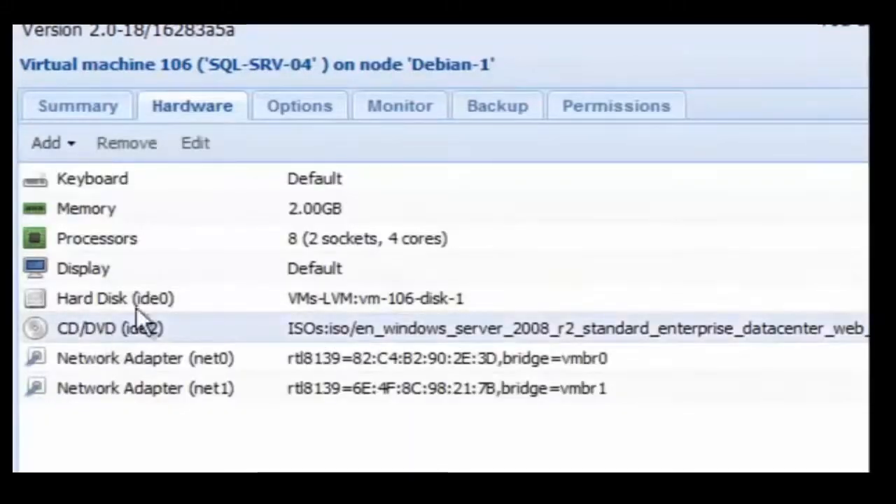
{"action": "left_click", "coordinate": [210, 148]}
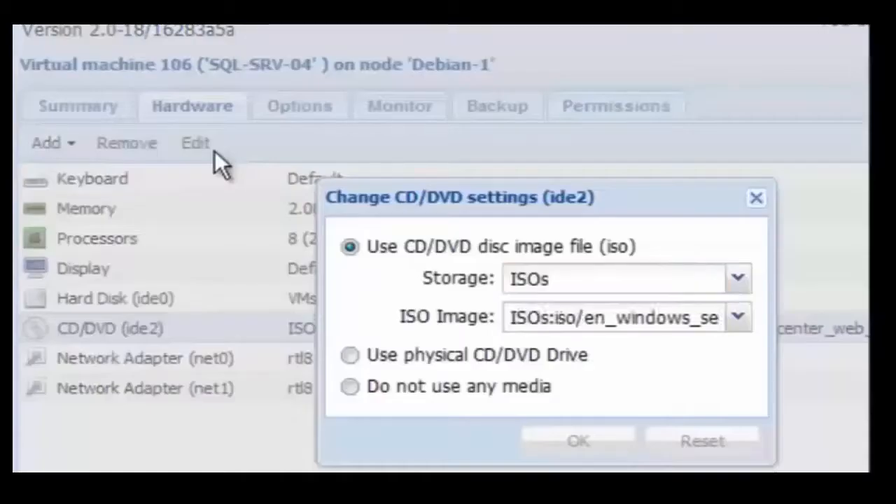
{"action": "left_click", "coordinate": [594, 323]}
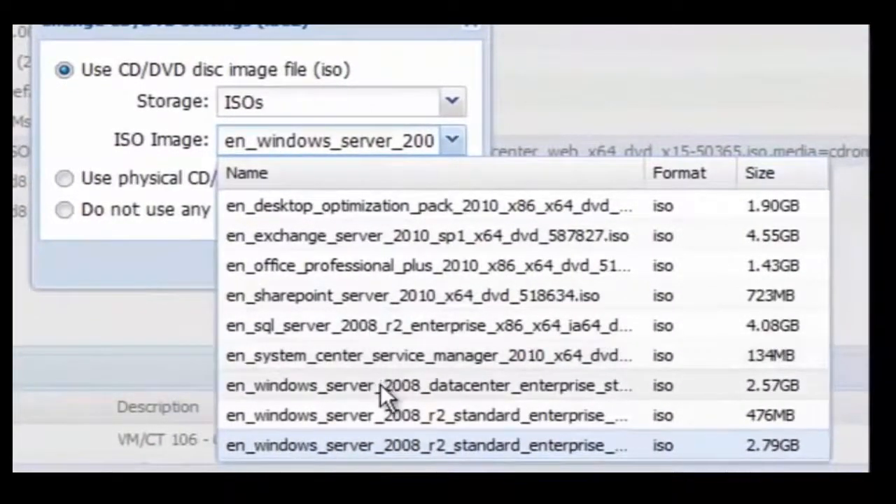
{"action": "left_click", "coordinate": [375, 327]}
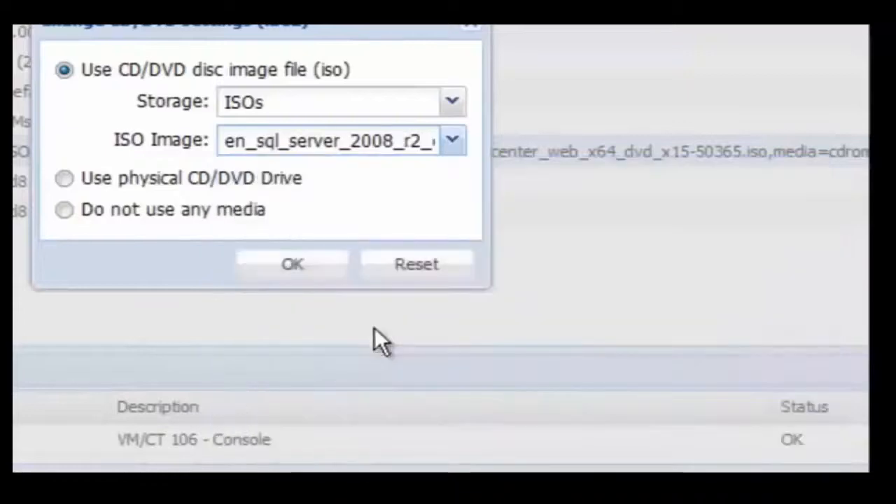
{"action": "left_click", "coordinate": [283, 260]}
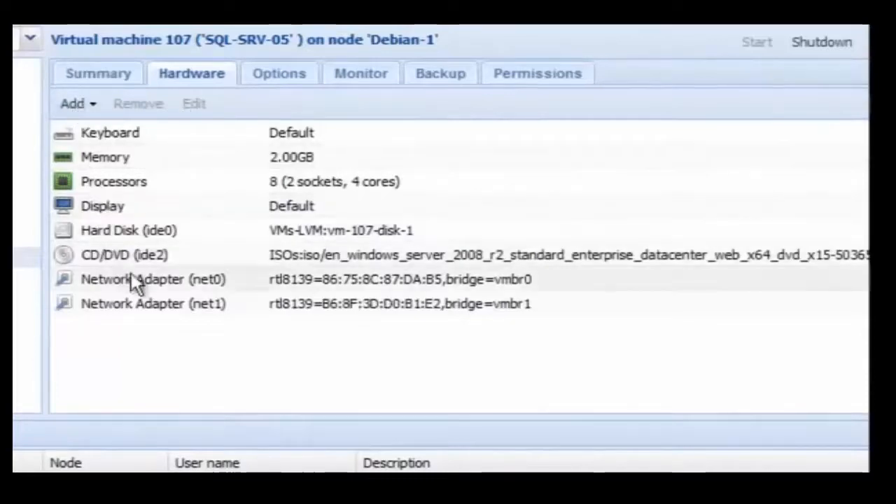
Change the CD/DVD (ide2) image of virtual machine 107 (SQL-SRV-05) to the en_sql_server_2008_r2_enterprise ISO.
{"action": "left_click", "coordinate": [141, 256]}
{"action": "left_click", "coordinate": [194, 104]}
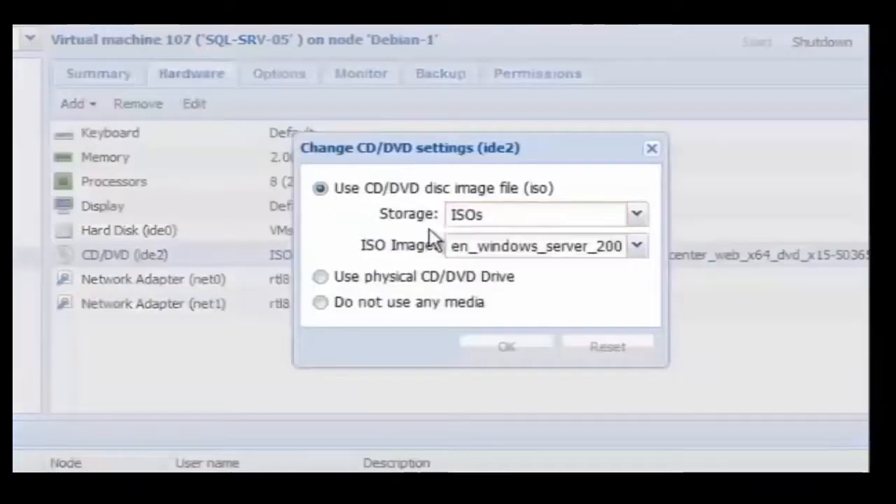
{"action": "left_click", "coordinate": [506, 248]}
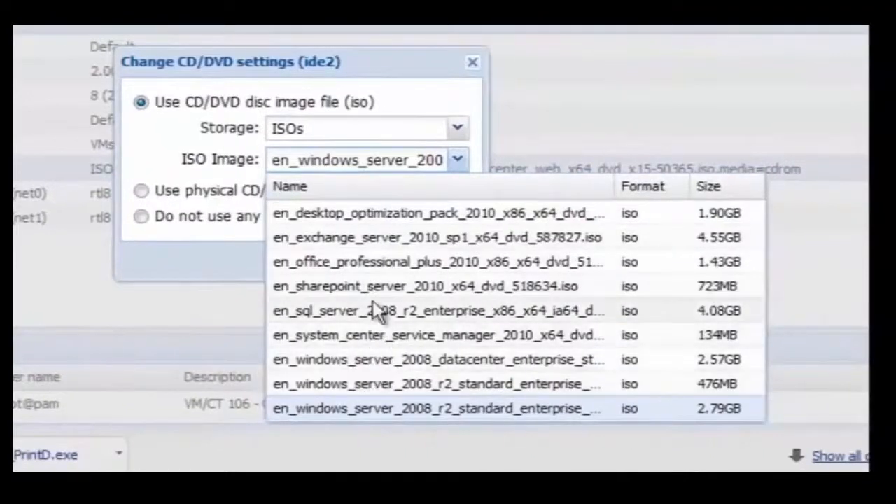
{"action": "left_click", "coordinate": [354, 310]}
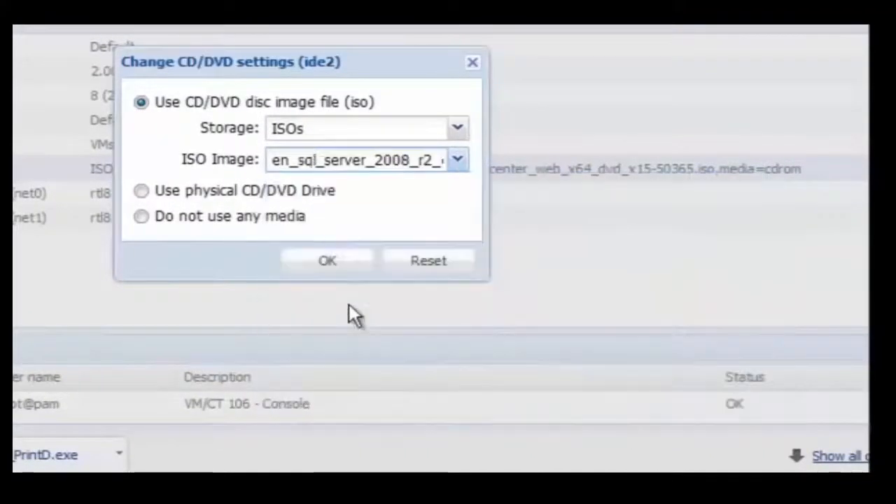
{"action": "left_click", "coordinate": [344, 261]}
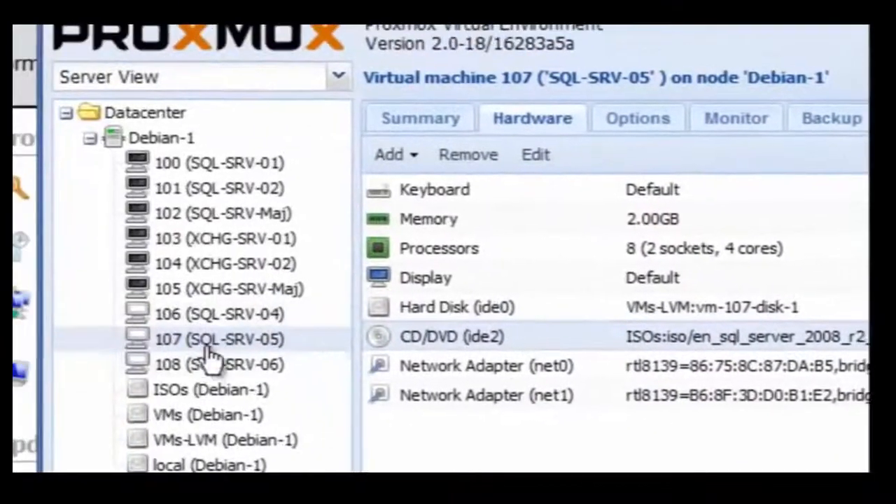
Select virtual machine 108 (SQL-SRV-06) and change its CD/DVD (ide2) image to the en_sql_server_2008_r2_enterprise ISO.
{"action": "left_click", "coordinate": [210, 362]}
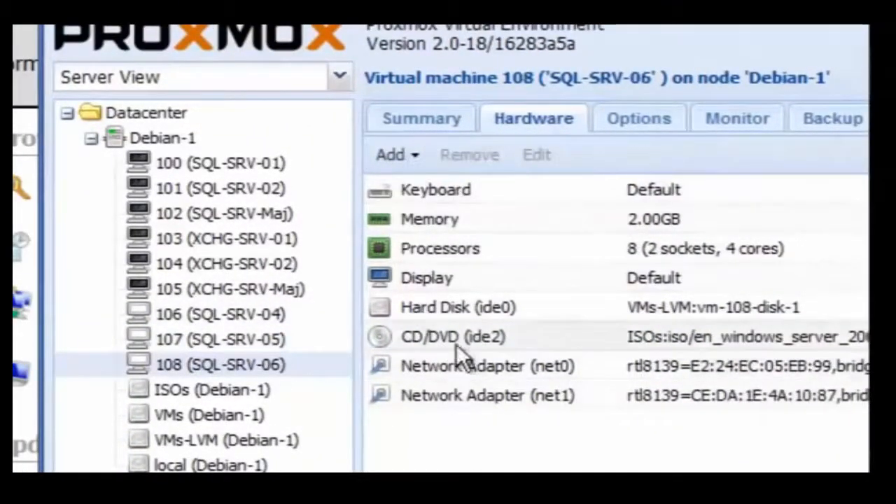
{"action": "left_click", "coordinate": [474, 335]}
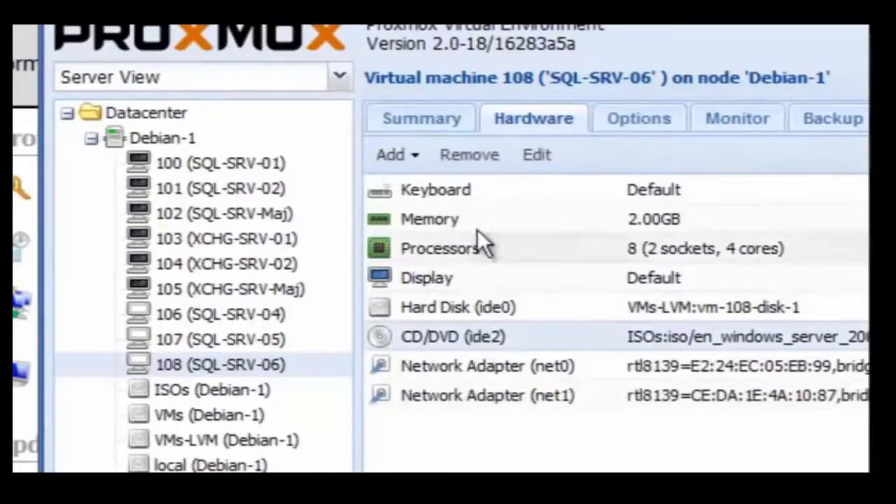
{"action": "left_click", "coordinate": [534, 154]}
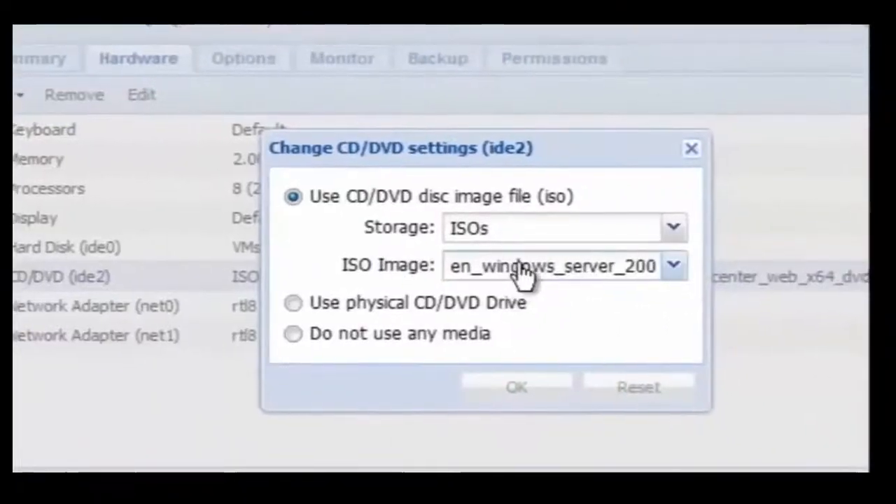
{"action": "left_click", "coordinate": [718, 301]}
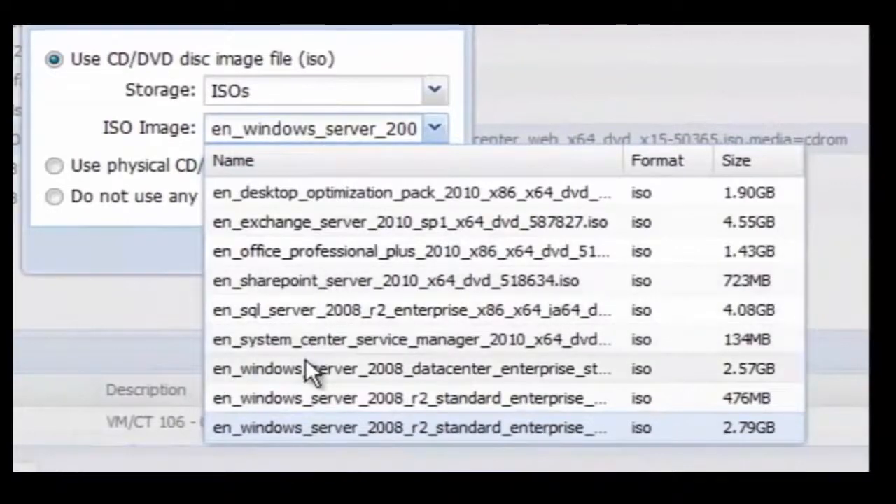
{"action": "left_click", "coordinate": [306, 313]}
{"action": "left_click", "coordinate": [316, 259]}
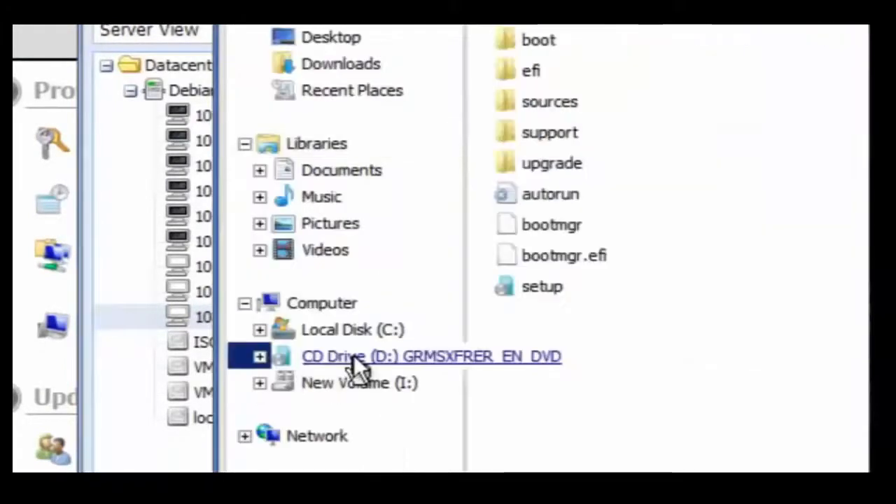
Try to launch the setup program from CD Drive (D:) in the server's file explorer.
{"action": "left_click", "coordinate": [356, 356]}
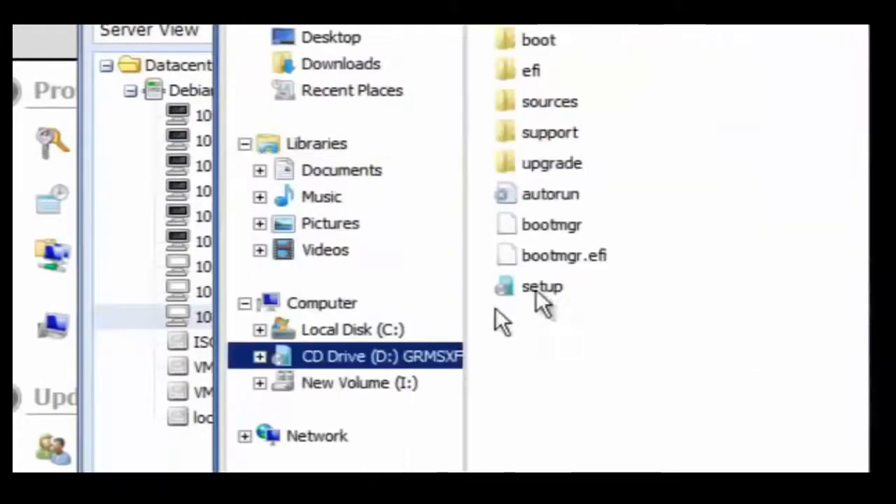
{"action": "double_click", "coordinate": [545, 285]}
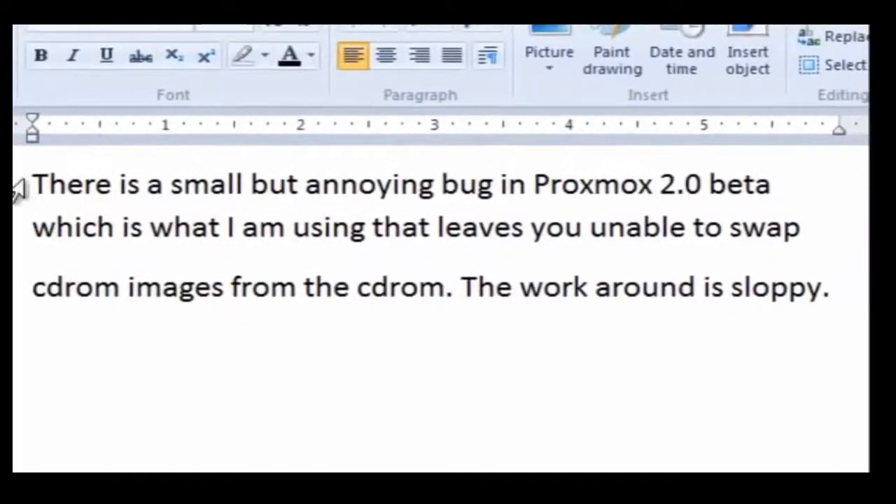
Read the notes on the Proxmox 2.0 beta cdrom image bug and its workaround, highlighting them line by line.
{"action": "left_click", "coordinate": [20, 190]}
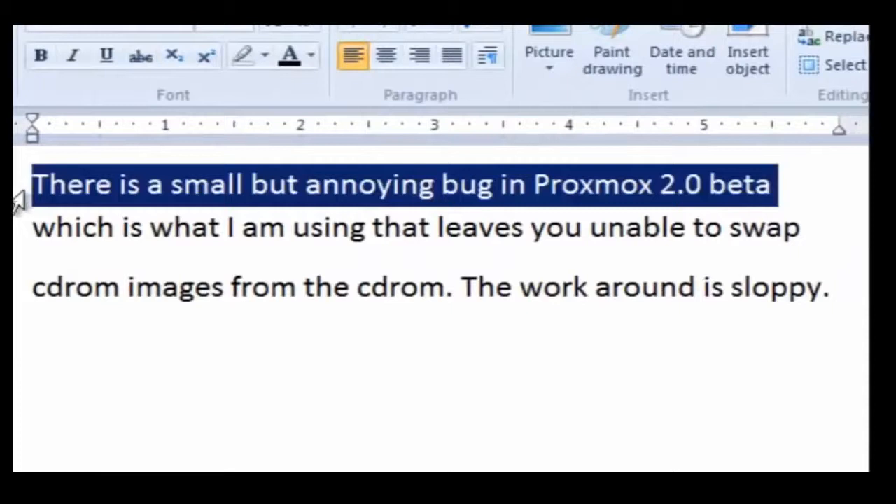
{"action": "left_click", "coordinate": [20, 238]}
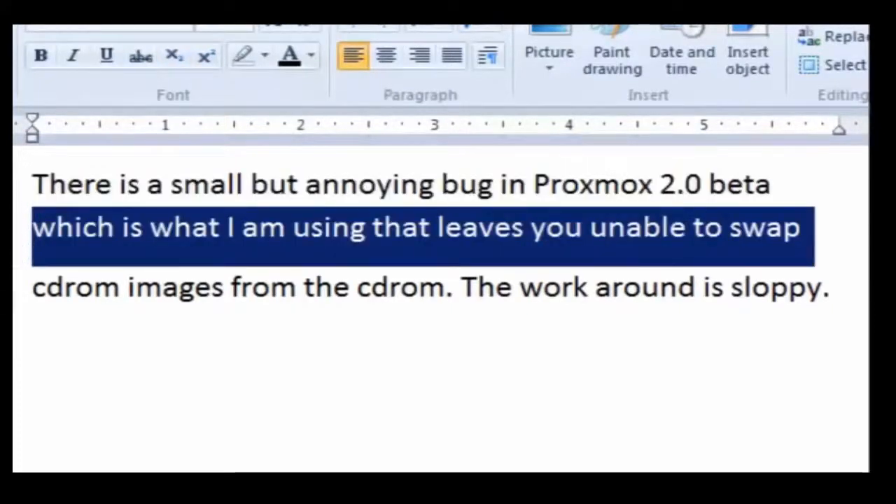
{"action": "left_click", "coordinate": [17, 295]}
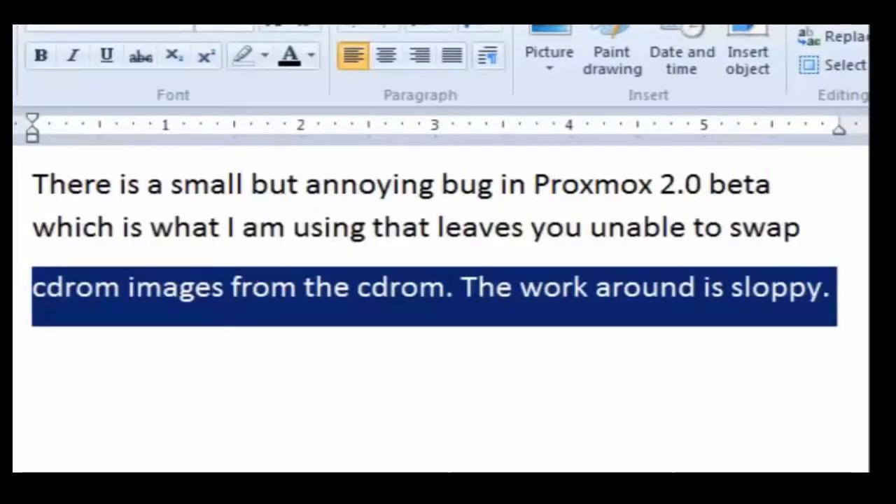
{"action": "triple_click", "coordinate": [16, 294]}
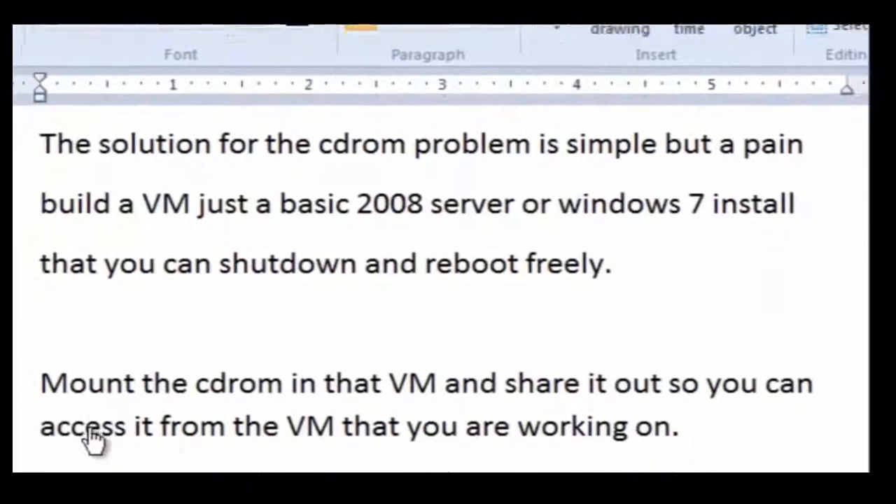
{"action": "left_click", "coordinate": [15, 147]}
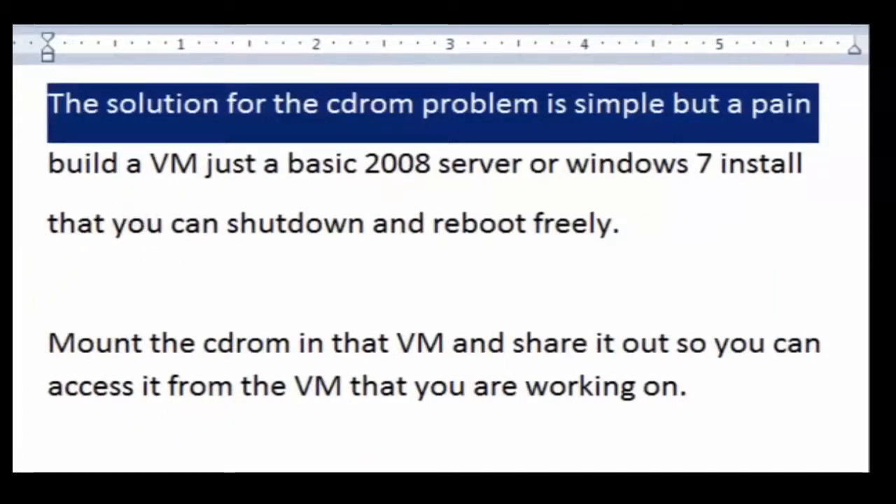
{"action": "left_click", "coordinate": [15, 174]}
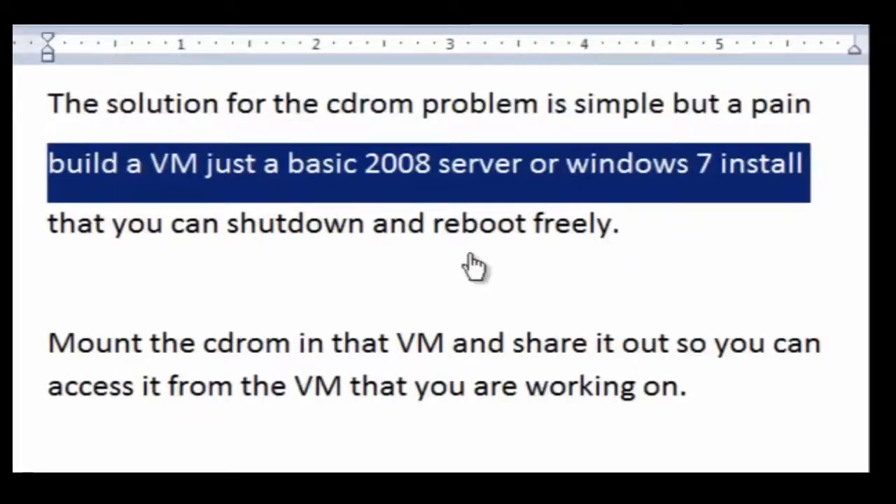
{"action": "triple_click", "coordinate": [429, 268]}
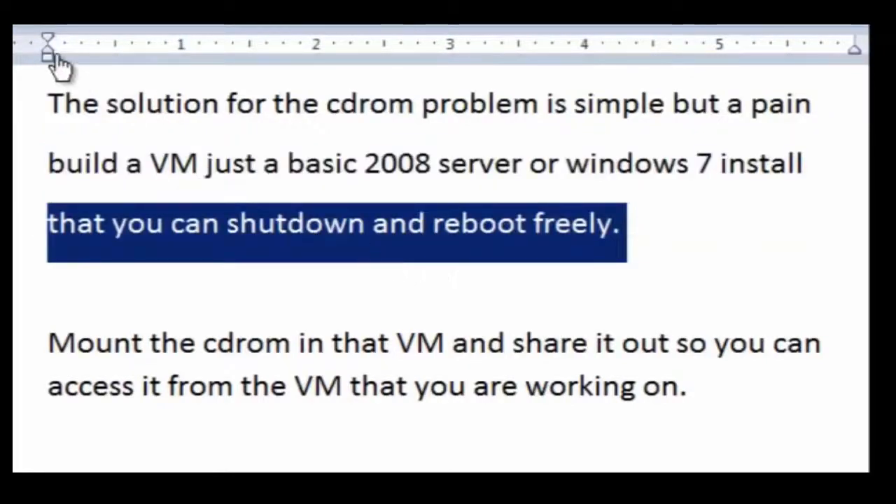
{"action": "key", "text": "Down"}
{"action": "key", "text": "shift+Down"}
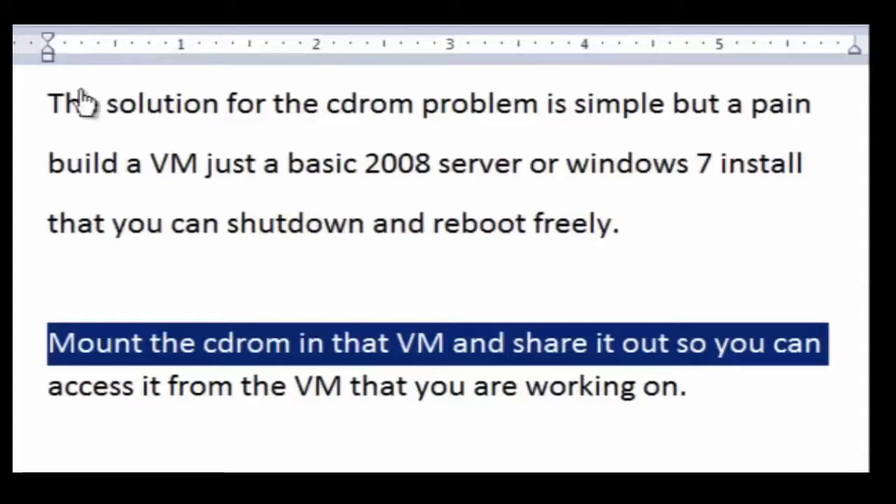
{"action": "key", "text": "Down"}
{"action": "key", "text": "shift+Down"}
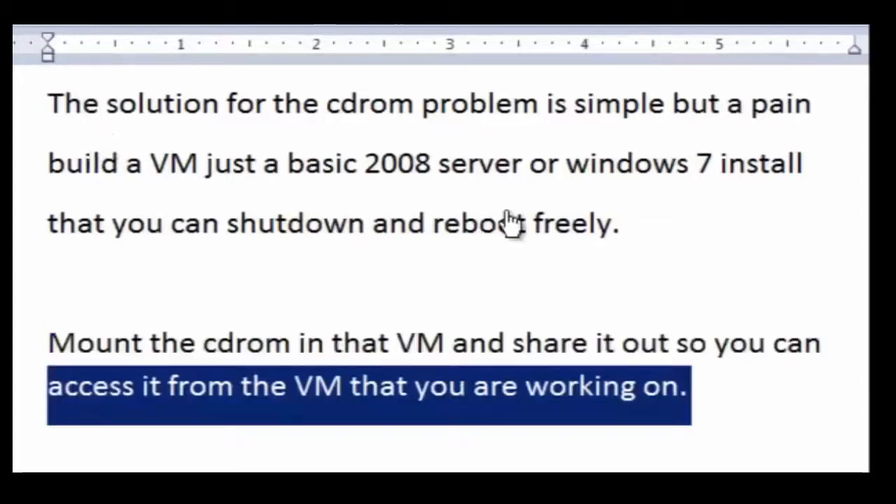
{"action": "key", "text": "ctrl+Home"}
{"action": "key", "text": "shift+Down"}
{"action": "key", "text": "shift+Down"}
{"action": "key", "text": "shift+Down"}
{"action": "key", "text": "shift+Down"}
{"action": "key", "text": "shift+Down"}
{"action": "key", "text": "shift+Down"}
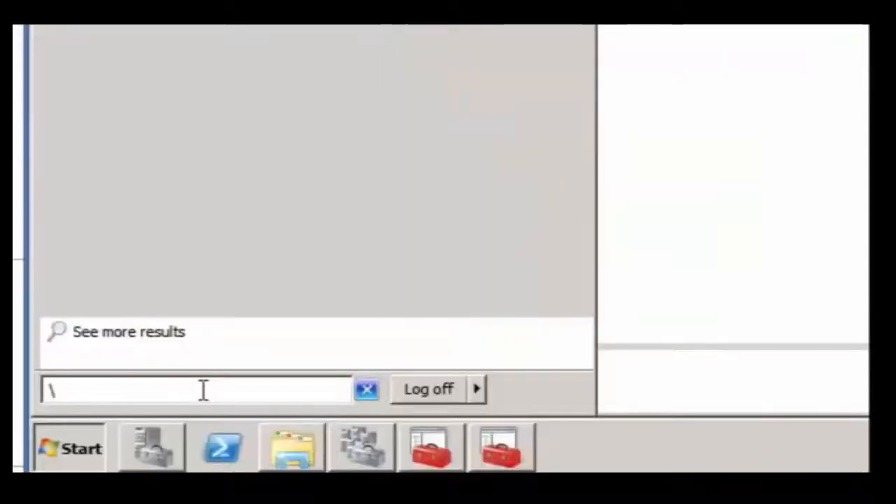
Connect to the network computer \\10.10.10.15 and open its RemoteCDROM share.
{"action": "type", "text": "\\1"}
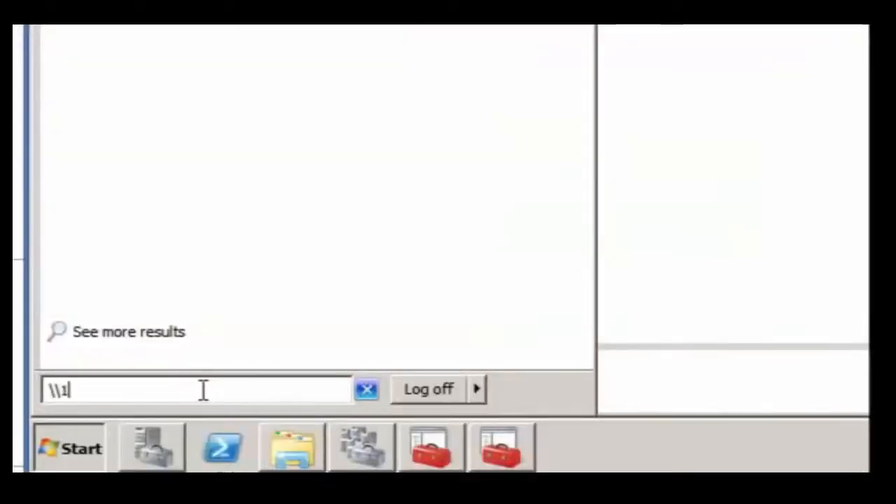
{"action": "type", "text": "0.10.10.15"}
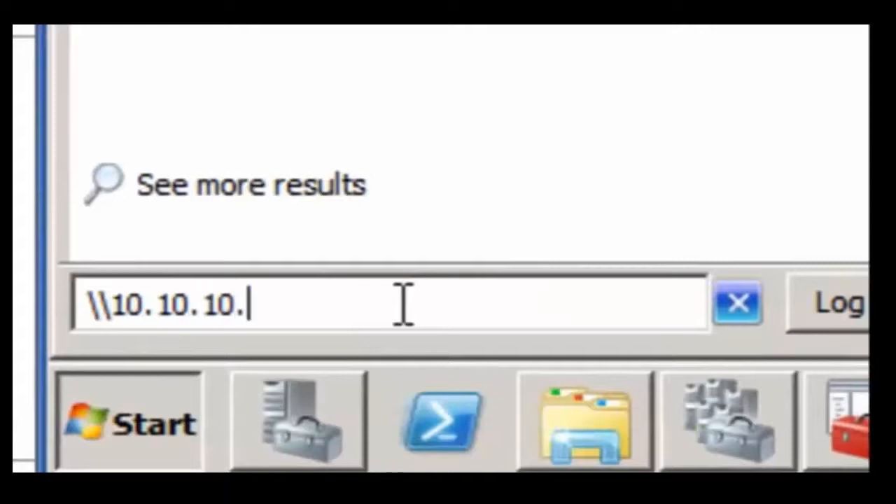
{"action": "key", "text": "Return"}
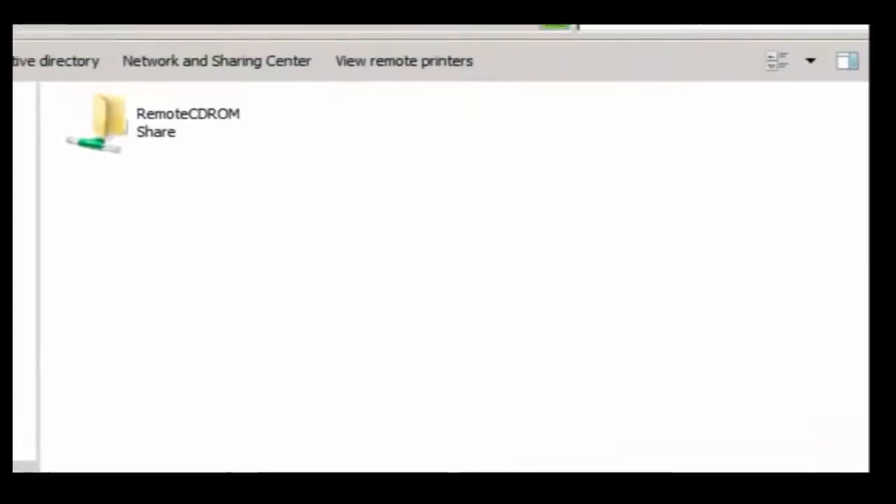
{"action": "left_click", "coordinate": [171, 155]}
{"action": "double_click", "coordinate": [170, 156]}
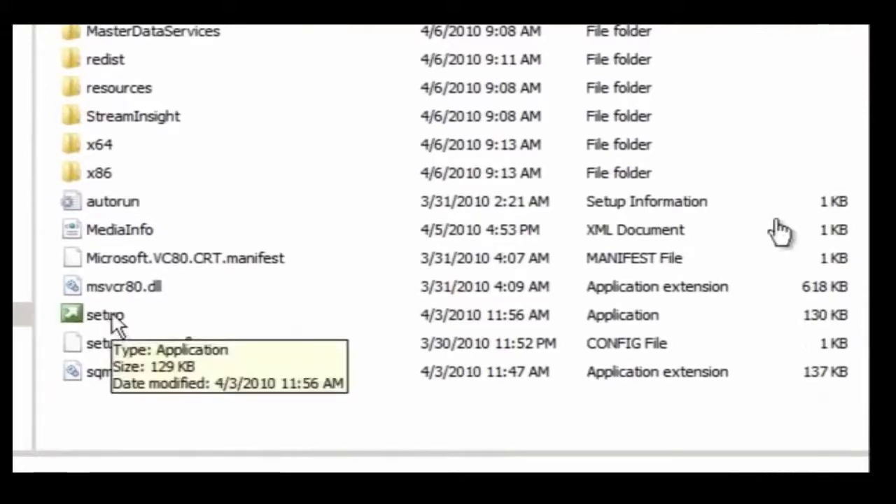
Run setup.exe from the RemoteCDROM share and allow it past the security warning.
{"action": "left_click", "coordinate": [112, 317]}
{"action": "double_click", "coordinate": [112, 315]}
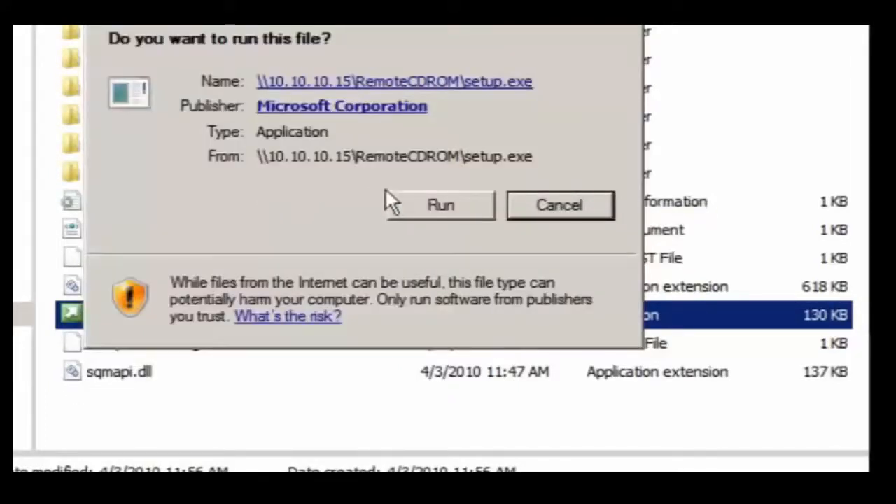
{"action": "left_click", "coordinate": [425, 206]}
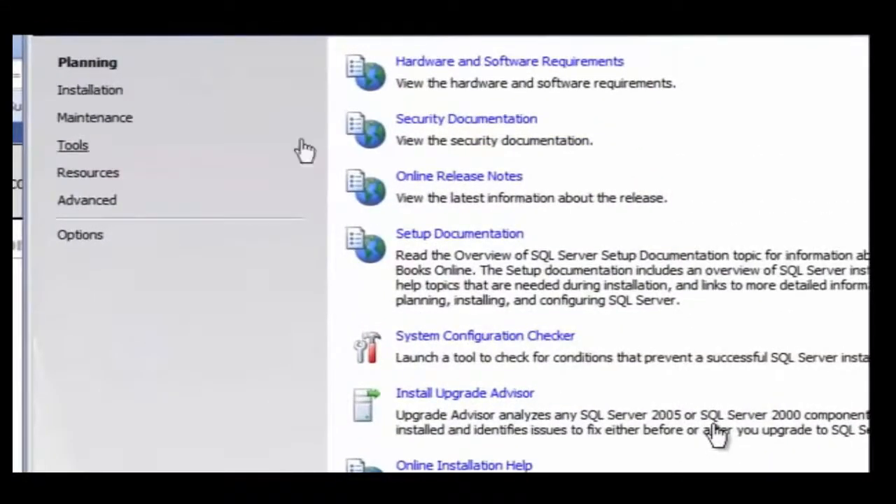
Run the System Configuration Checker from the SQL Server planning options, allow setup.exe to run, and close the completed check.
{"action": "left_click", "coordinate": [461, 334]}
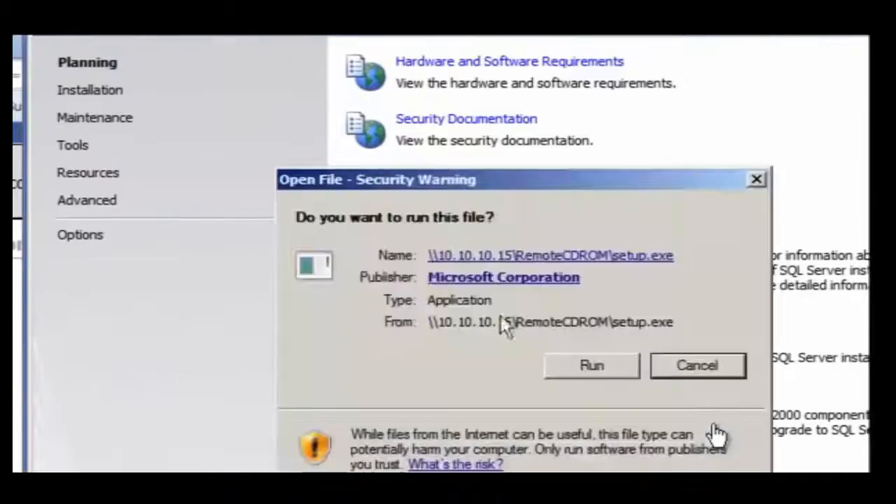
{"action": "left_click", "coordinate": [595, 365]}
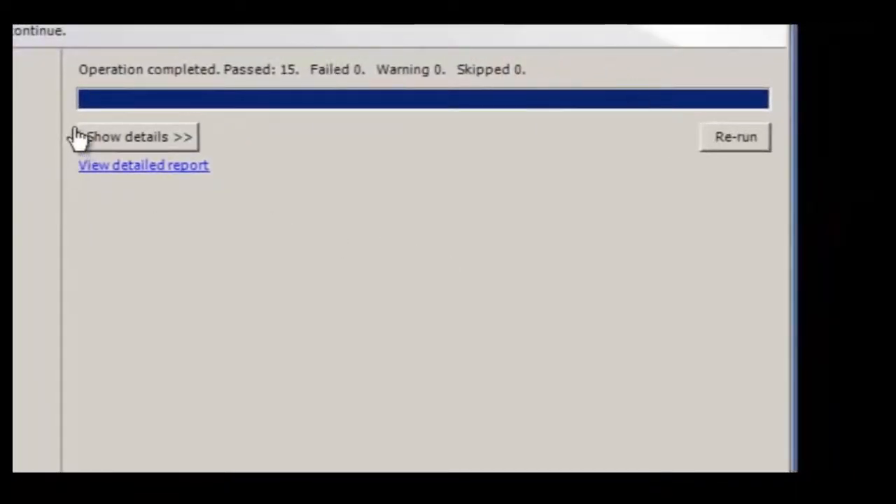
{"action": "left_click", "coordinate": [643, 455]}
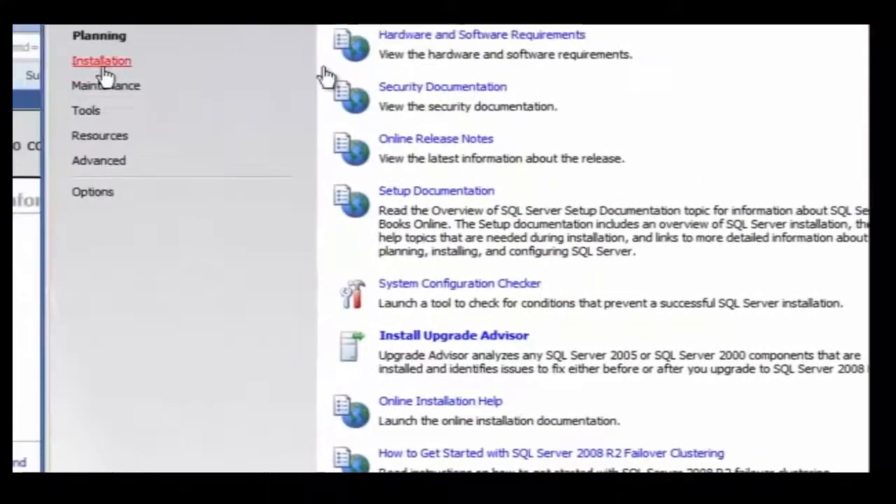
Start a new SQL Server failover cluster installation, allow setup.exe to run, and accept the completed Setup Support Rules check.
{"action": "left_click", "coordinate": [104, 65]}
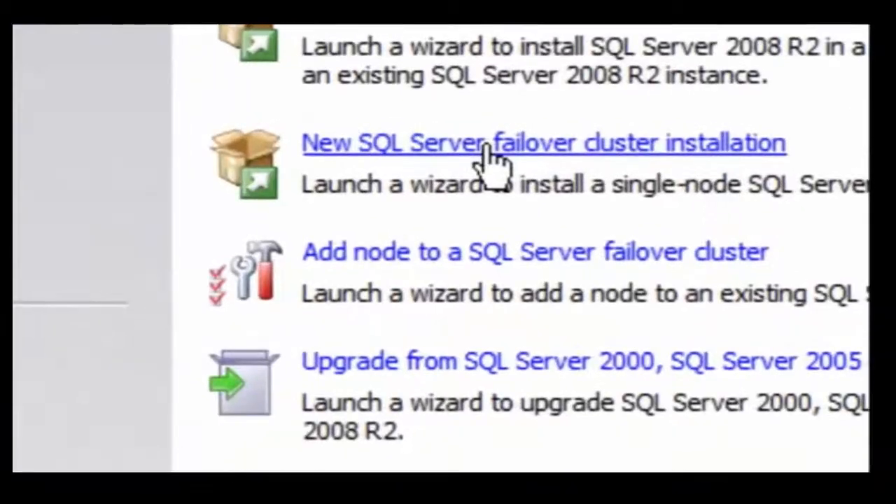
{"action": "left_click", "coordinate": [485, 146]}
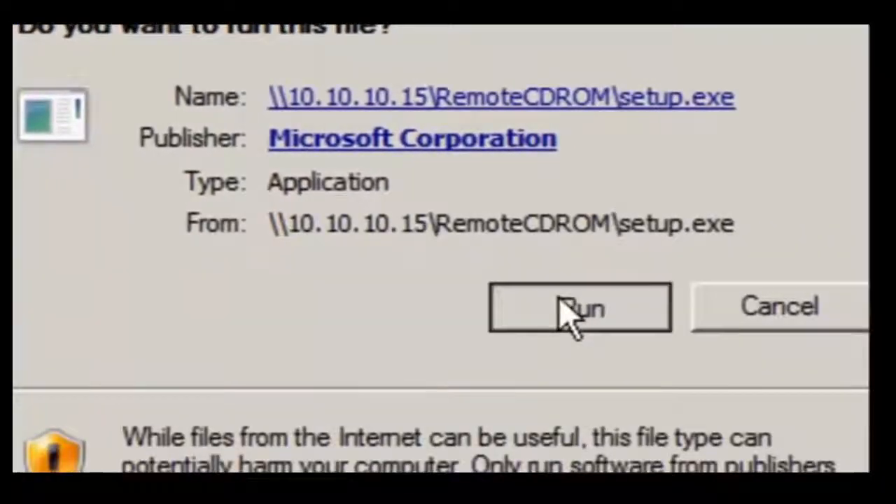
{"action": "left_click", "coordinate": [569, 311]}
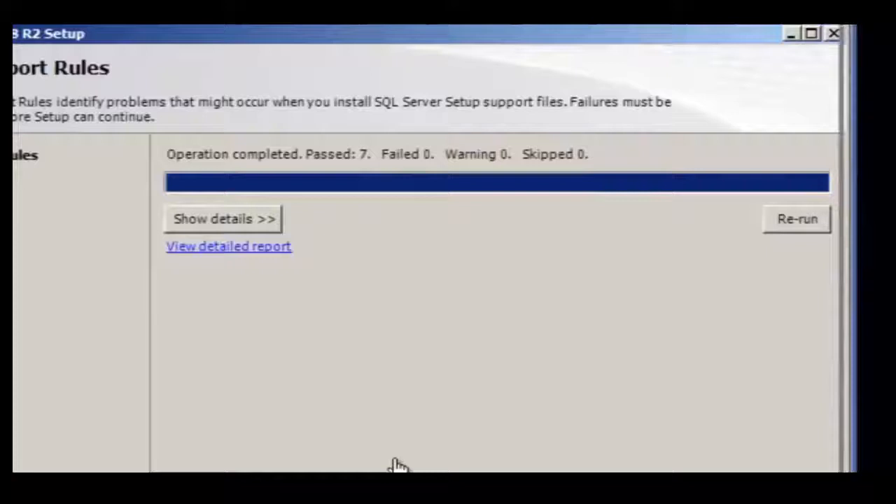
{"action": "left_click", "coordinate": [646, 418]}
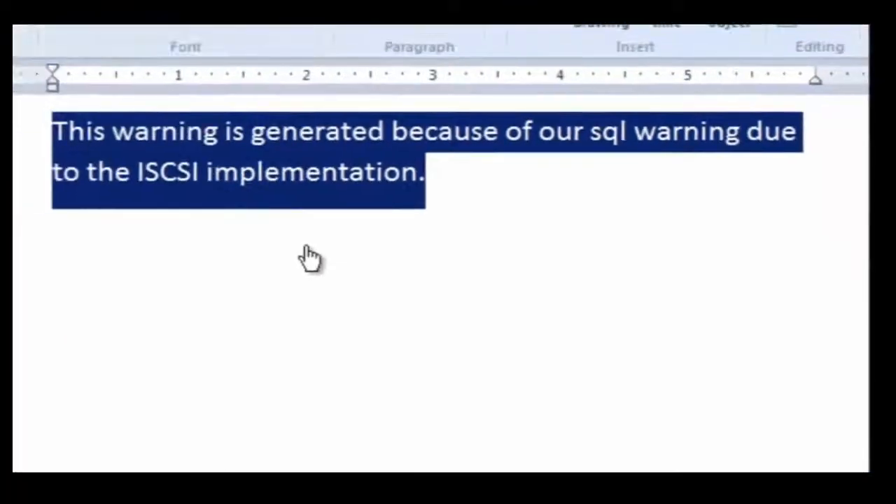
Read the WordPad note on the cause of the cluster verification warning, highlighting it line by line.
{"action": "key", "text": "shift+Home"}
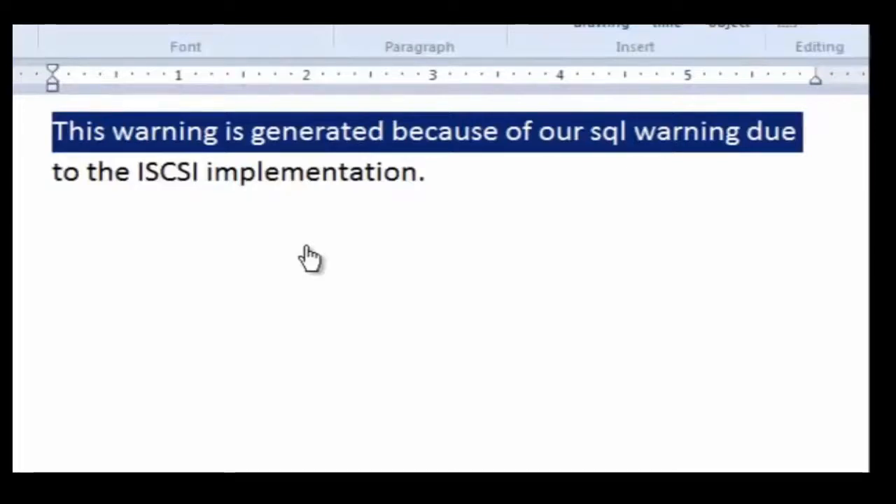
{"action": "key", "text": "shift+Down"}
{"action": "key", "text": "shift+Down"}
{"action": "key", "text": "shift+Up"}
{"action": "key", "text": "shift+Up"}
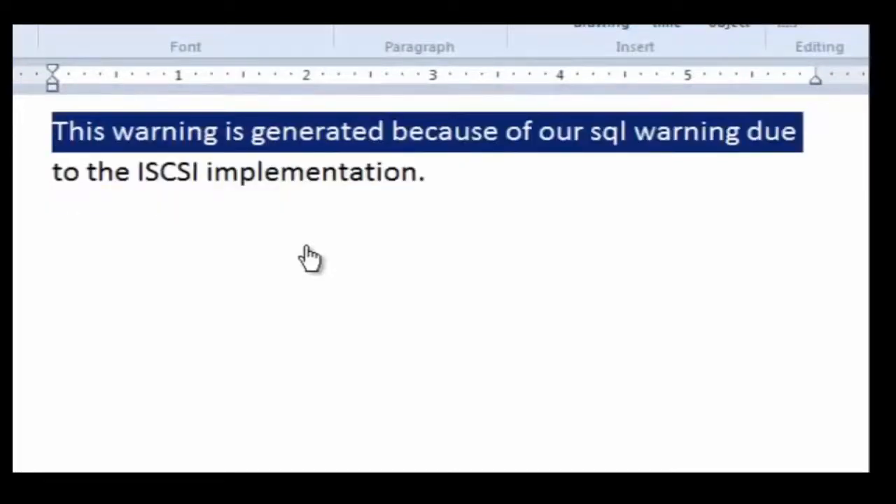
{"action": "key", "text": "shift+Down"}
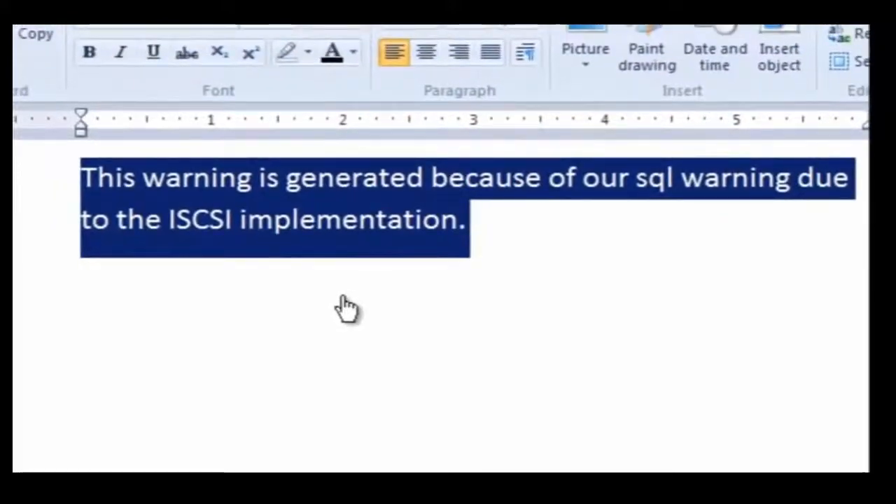
Add the line "Its safe to ignore for now" below the warning explanation in the WordPad note.
{"action": "key", "text": "Right"}
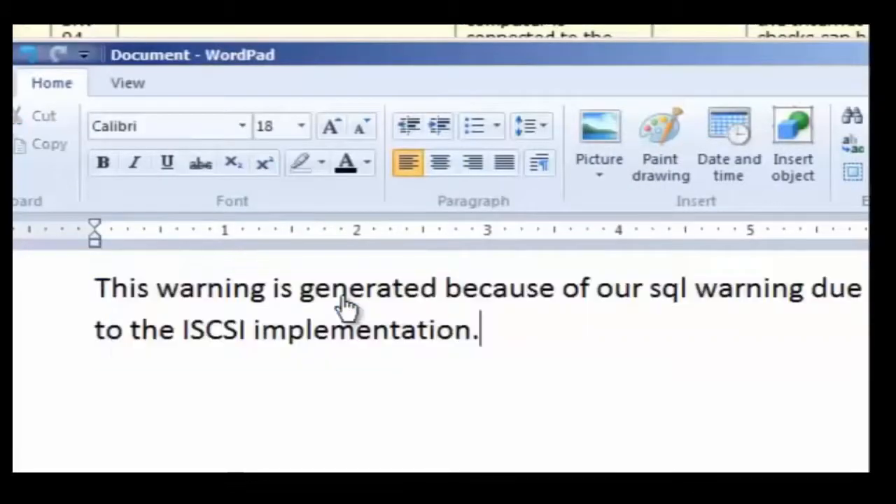
{"action": "type", "text": "Its safe t"}
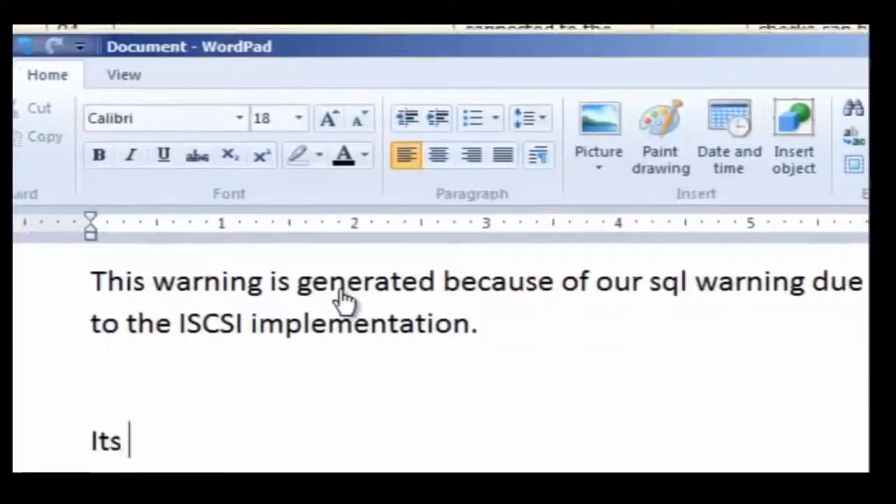
{"action": "type", "text": "o ig"}
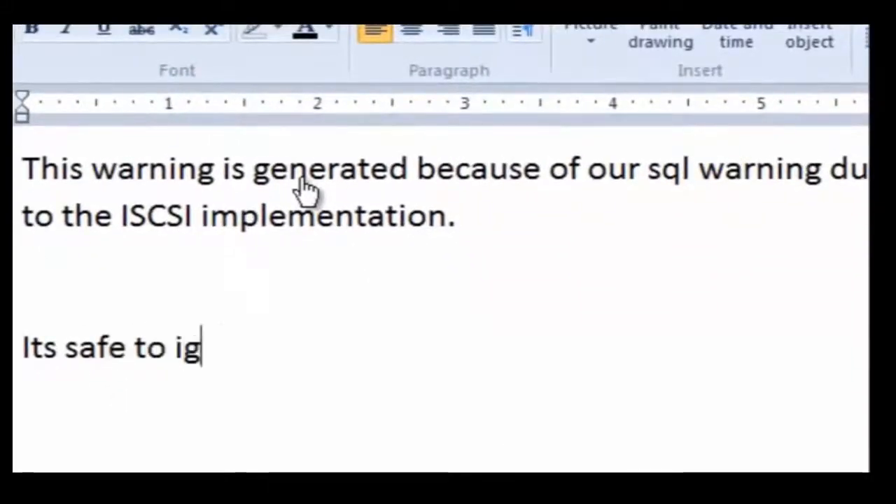
{"action": "type", "text": "norn"}
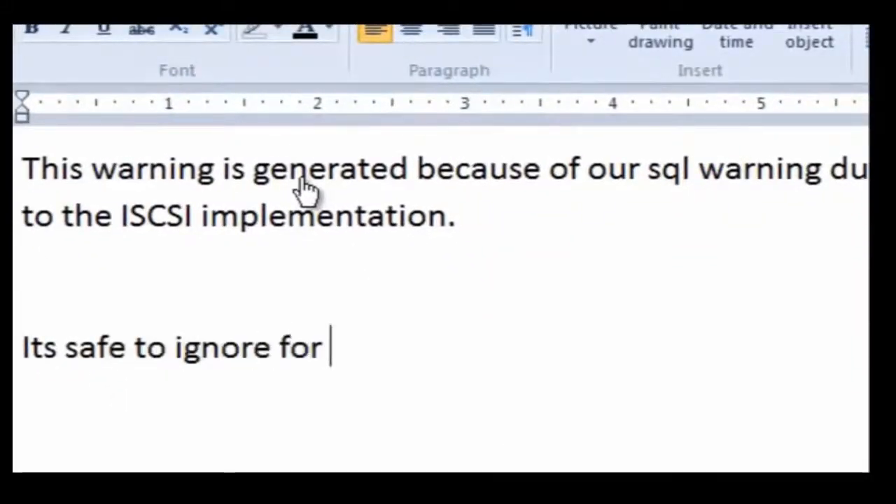
{"action": "type", "text": "now"}
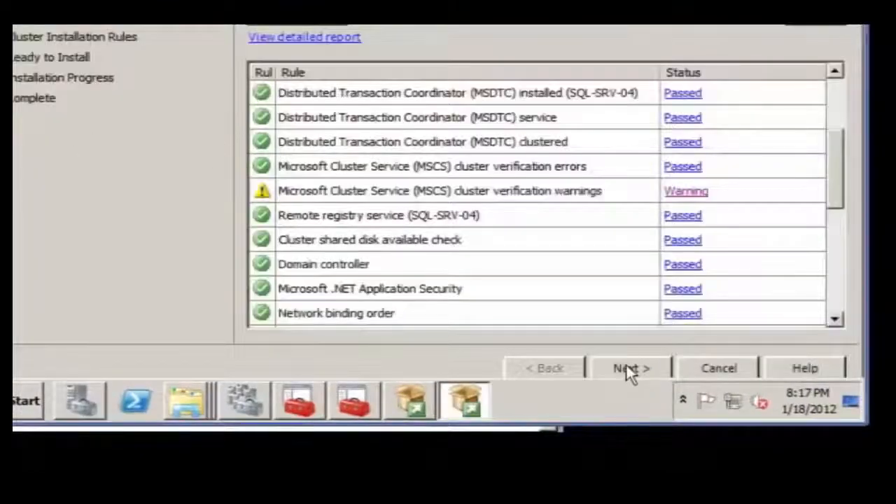
Continue the SQL Server setup past the rule check results and select all instance and shared features for installation.
{"action": "left_click", "coordinate": [626, 366]}
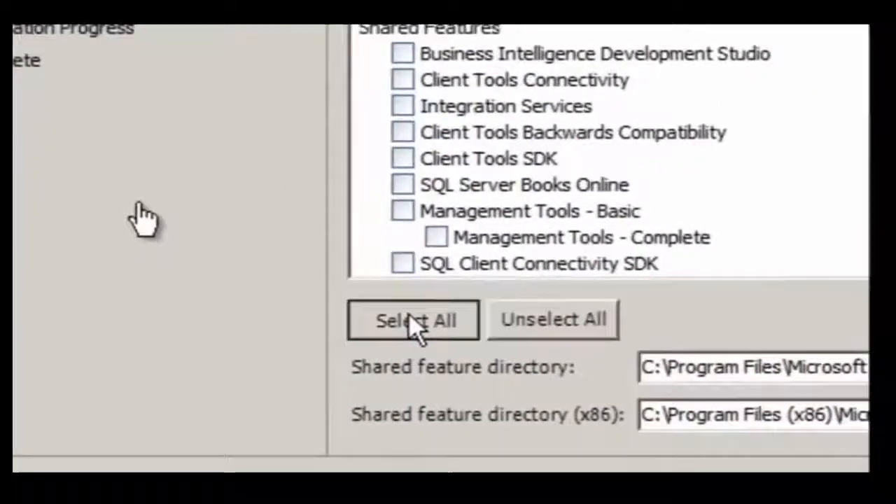
{"action": "left_click", "coordinate": [266, 377]}
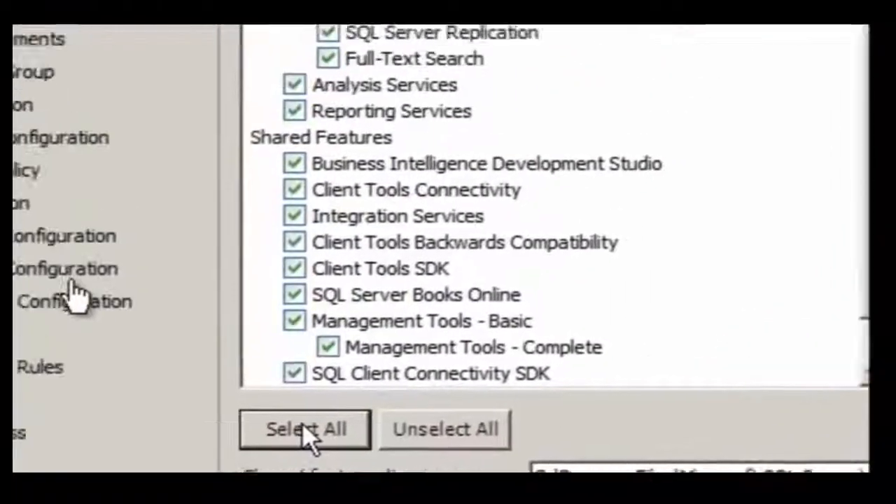